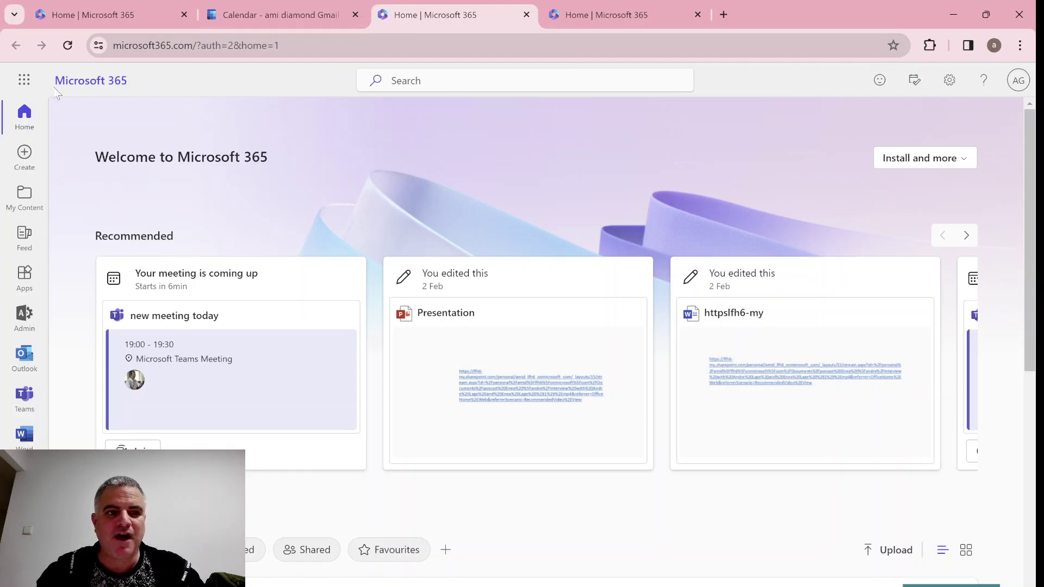
- Open the Microsoft 365 app launcher to list the available apps
left_click(24, 80)
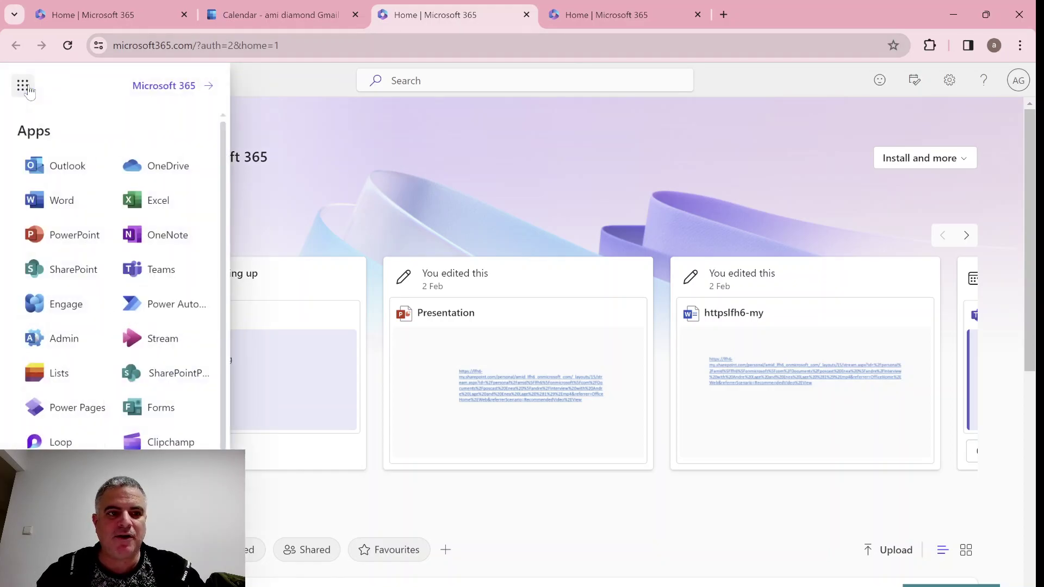
- Launch Outlook mail, hide the calendar pane and reminders, and filter Tips to What's new
left_click(72, 178)
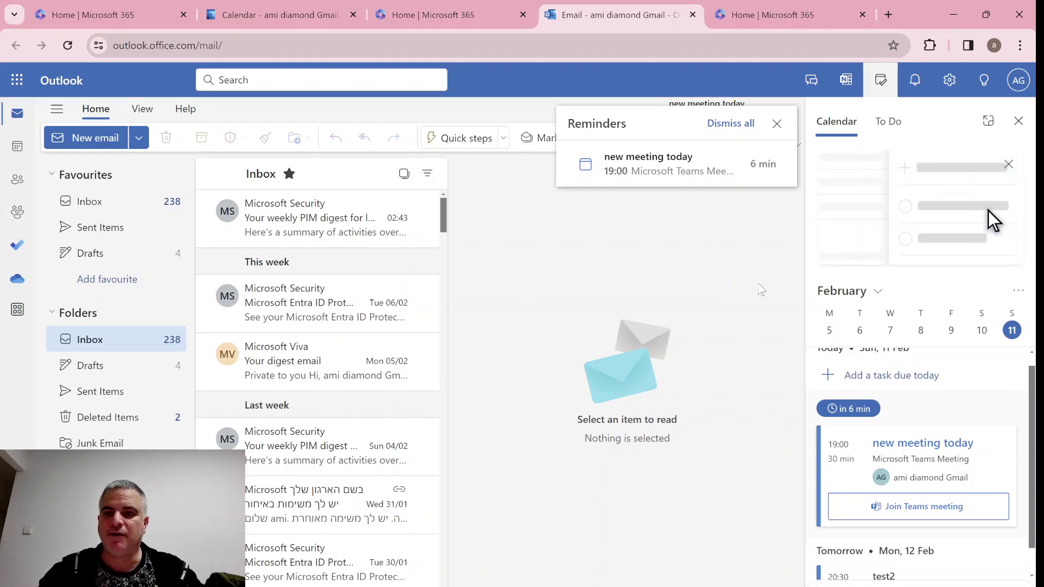
left_click(1018, 122)
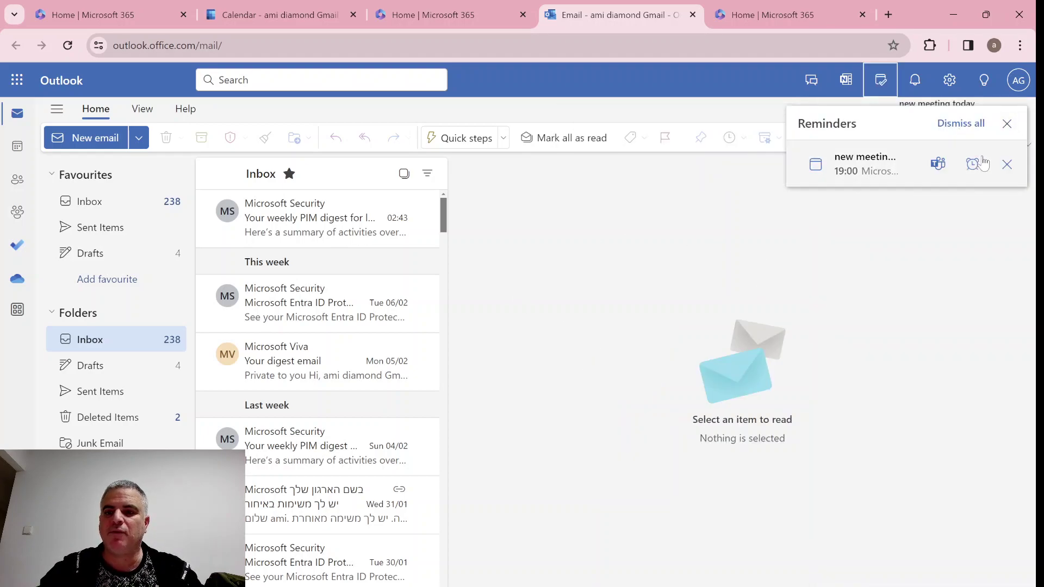
left_click(986, 87)
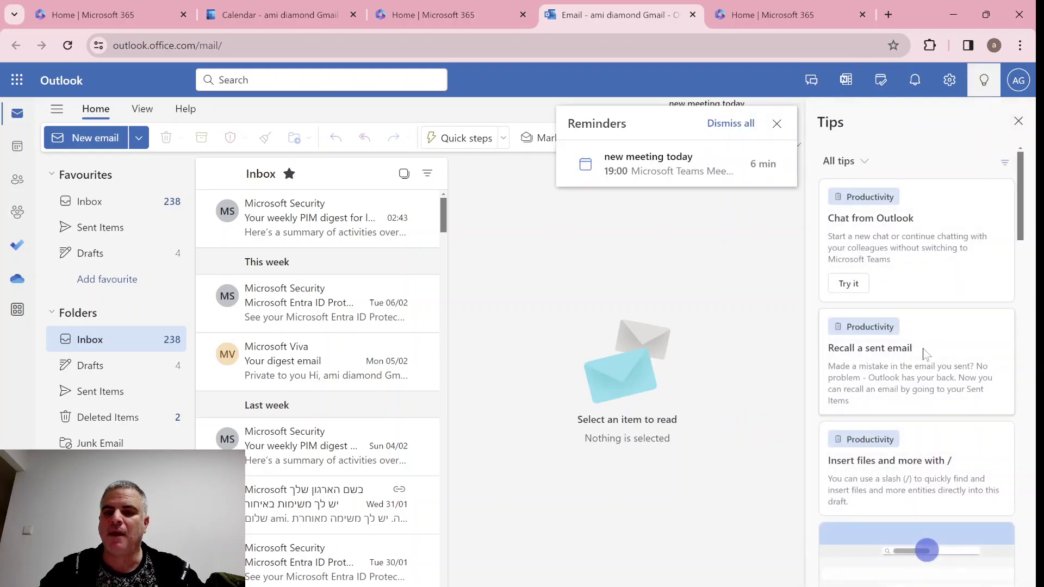
left_click(865, 163)
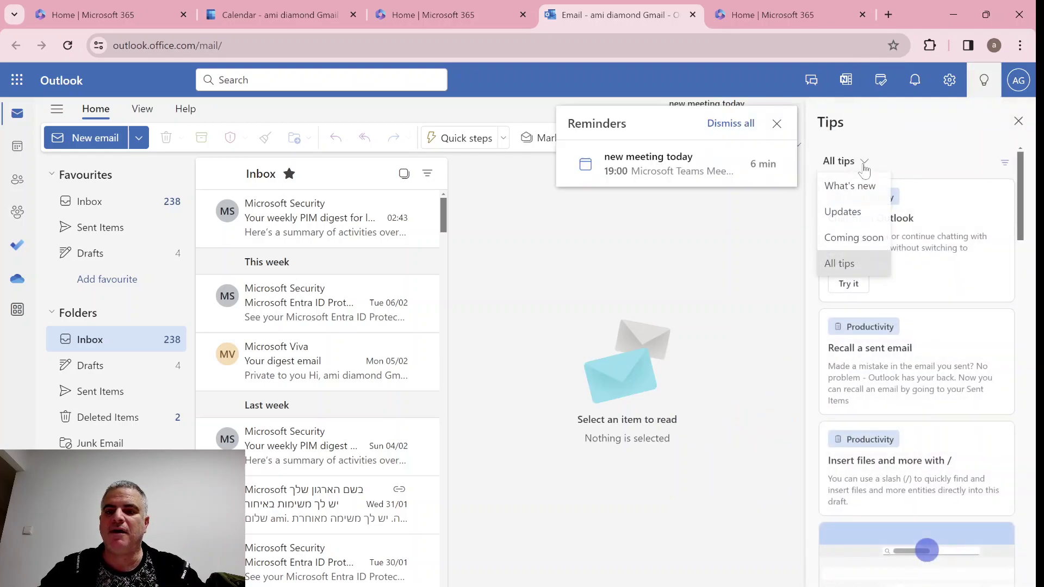
left_click(849, 212)
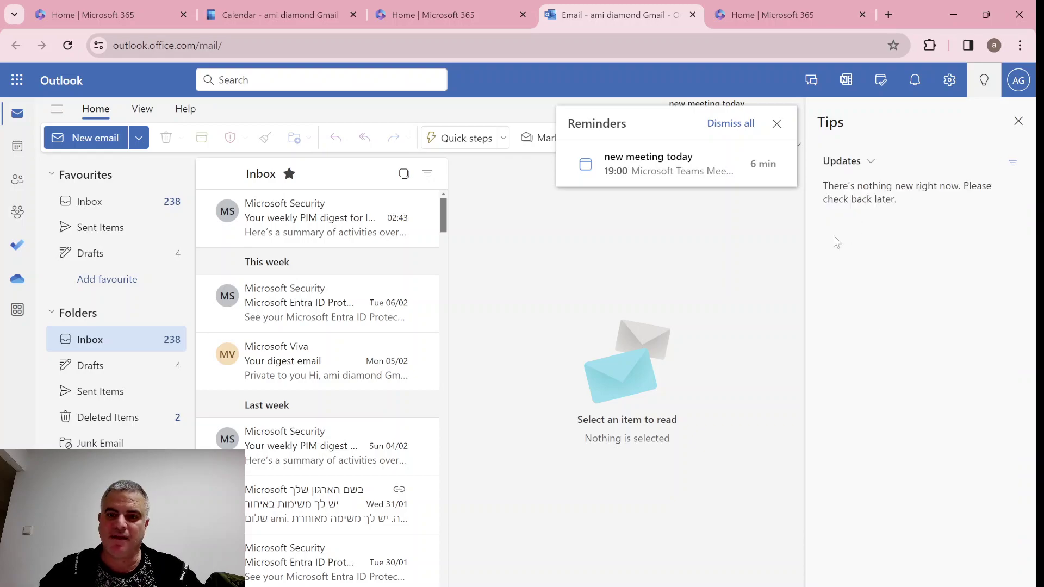
left_click(861, 167)
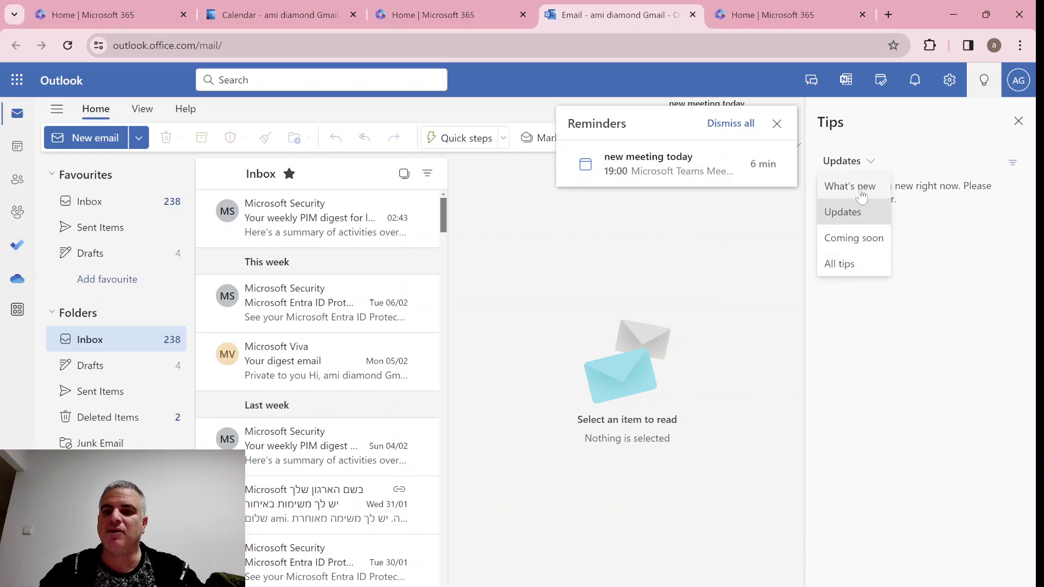
left_click(864, 187)
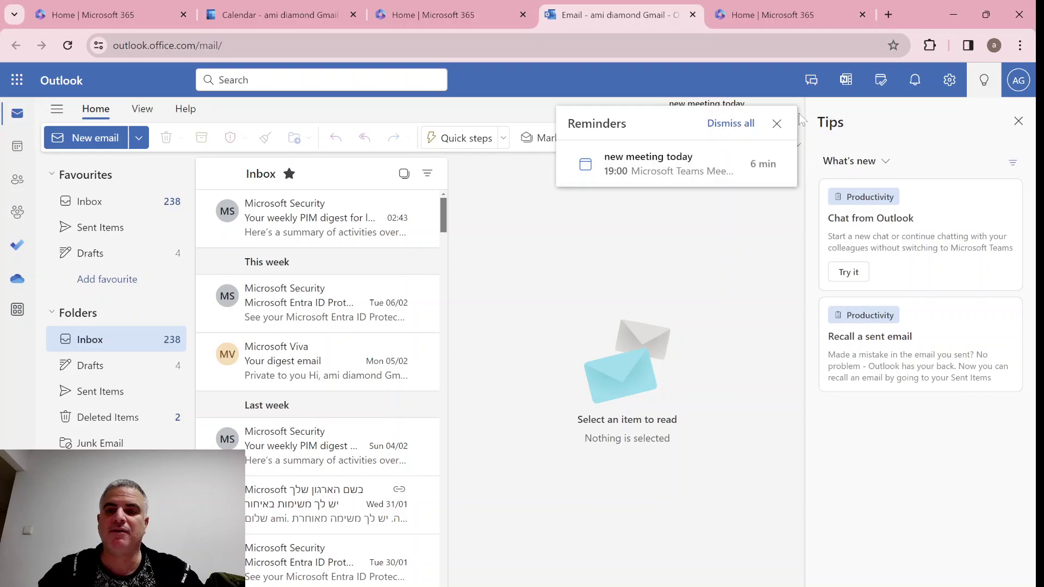
left_click(777, 124)
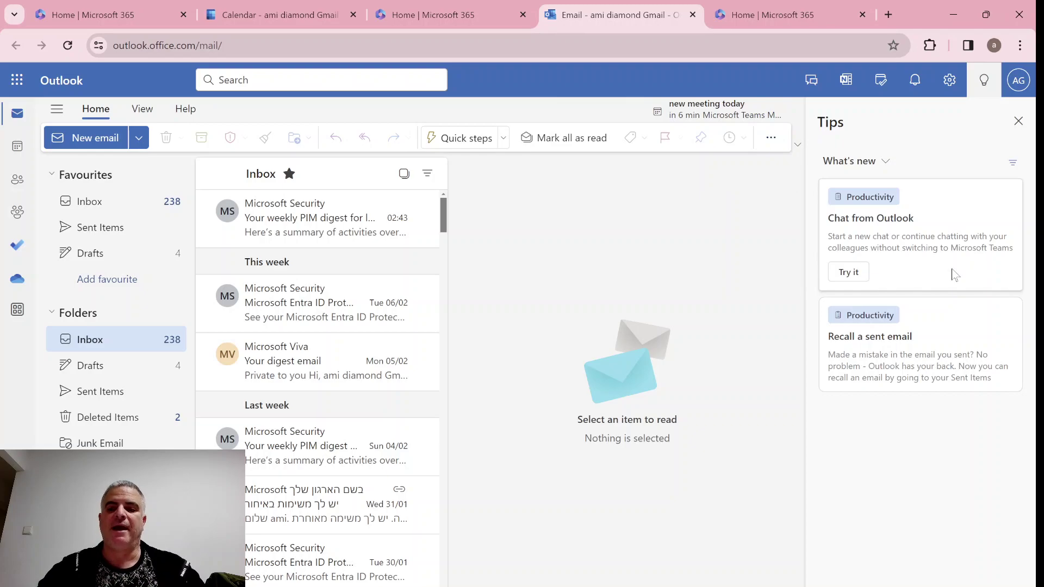
- From the Chat from Outlook tip, open the colleague's 'hey whats up' chat in its own window
left_click(850, 273)
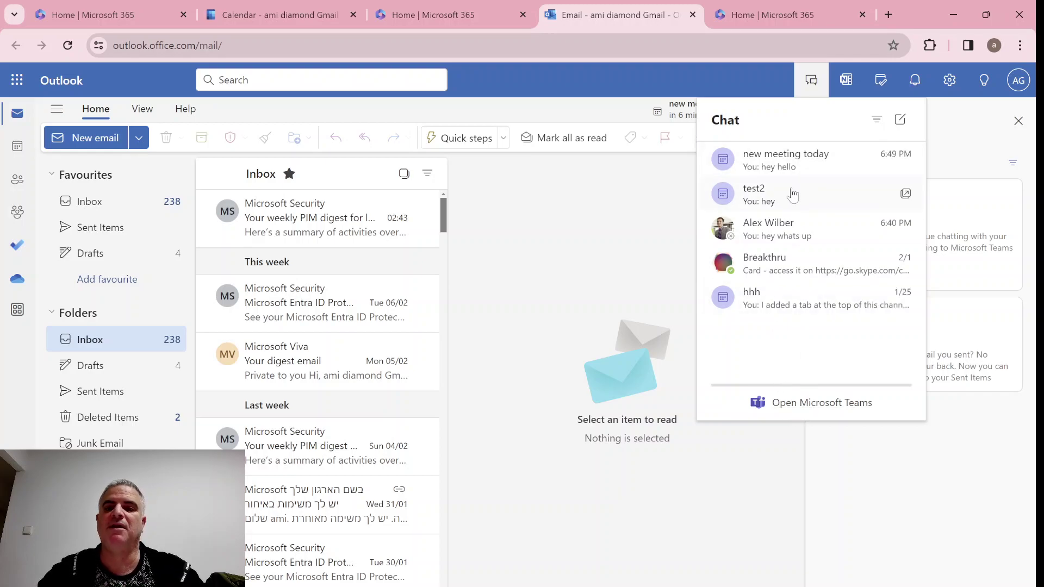
left_click(788, 238)
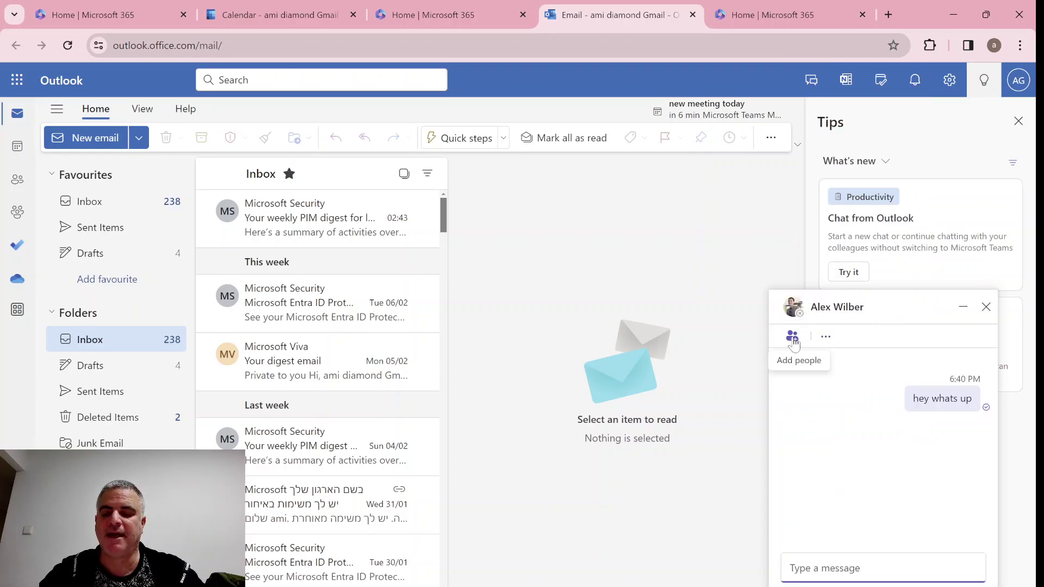
left_click(826, 338)
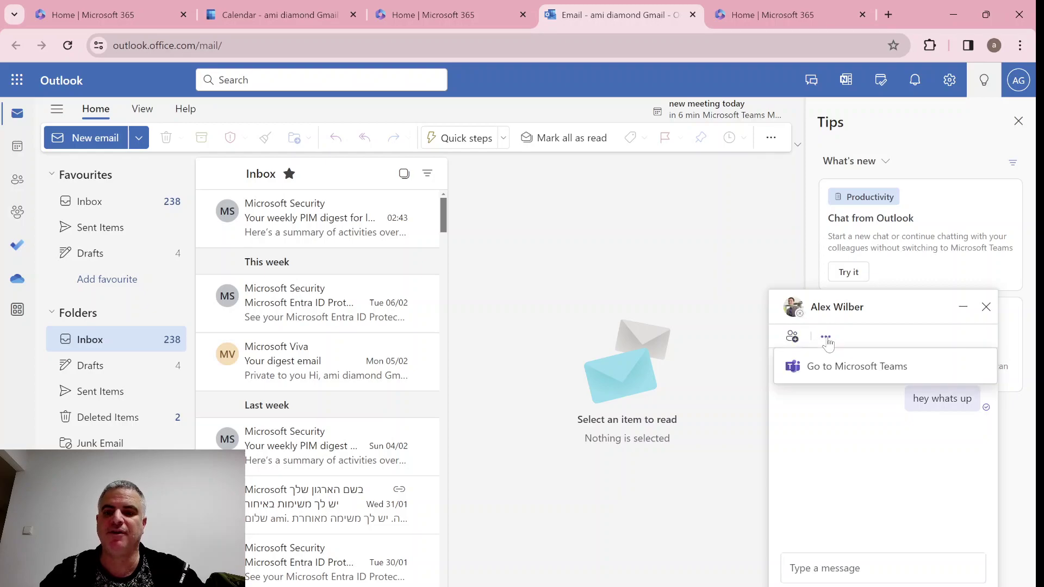
- Send 'hello how are you today' as Important, with an emoji and 'are you today' bold
left_click(870, 568)
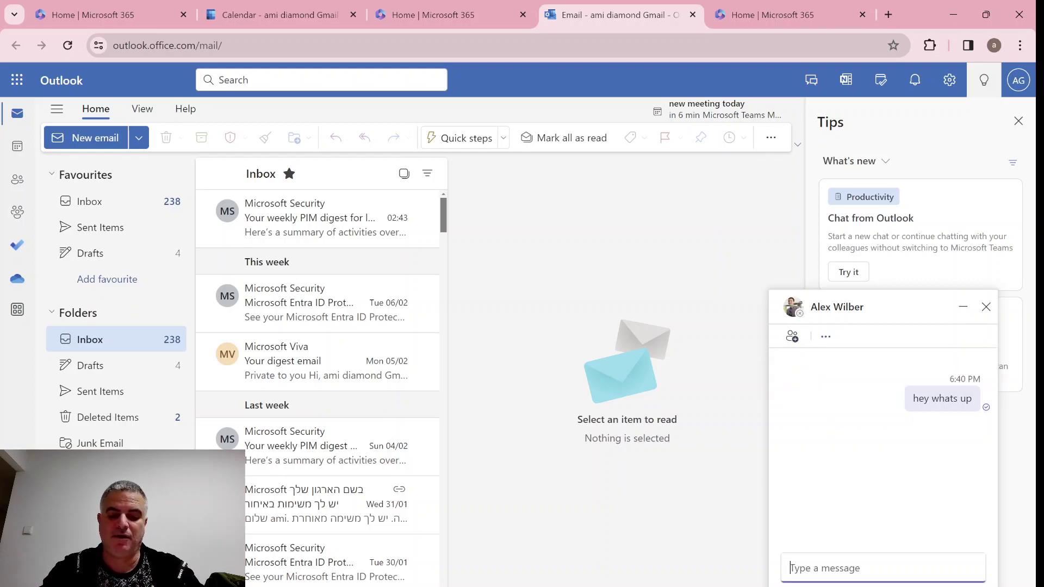
type("whats")
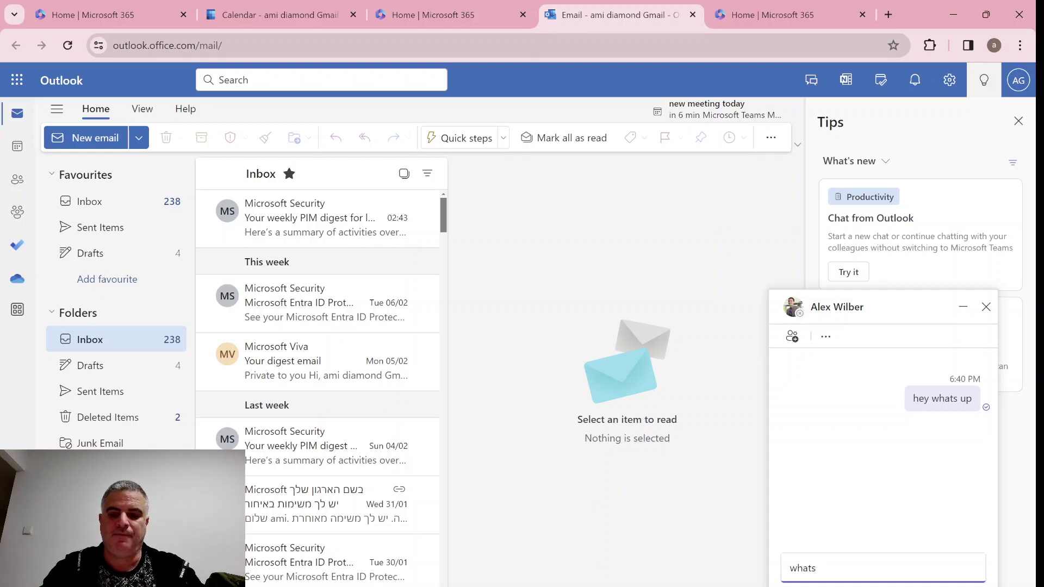
key("BackSpace")
type("hel")
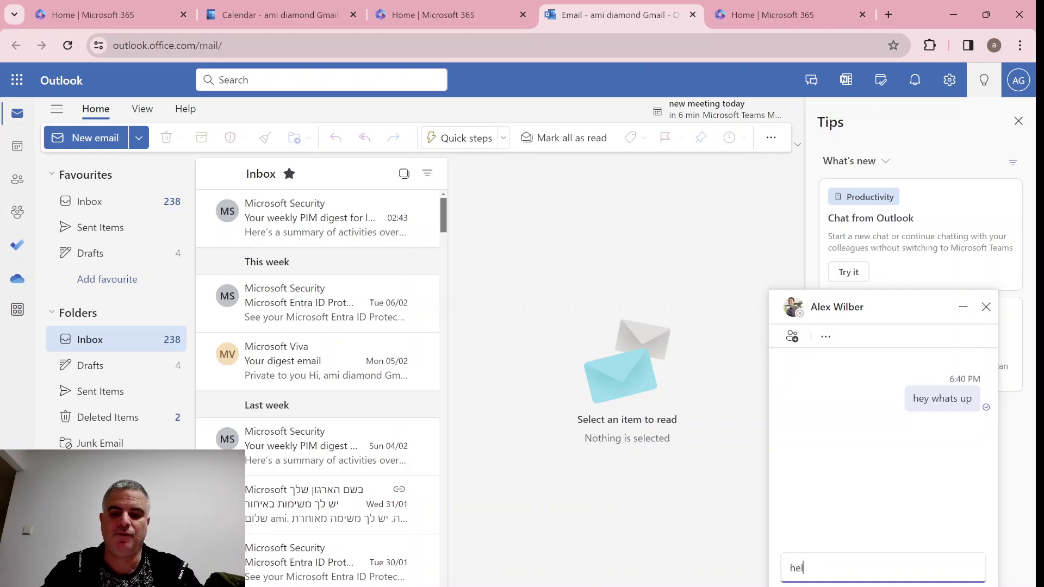
type("lo hjp")
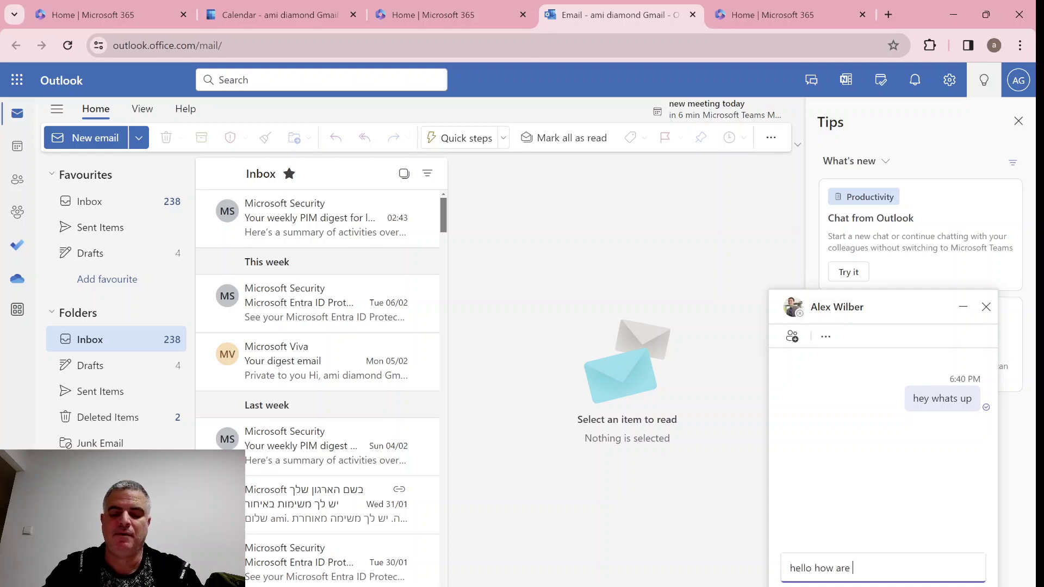
type("dat")
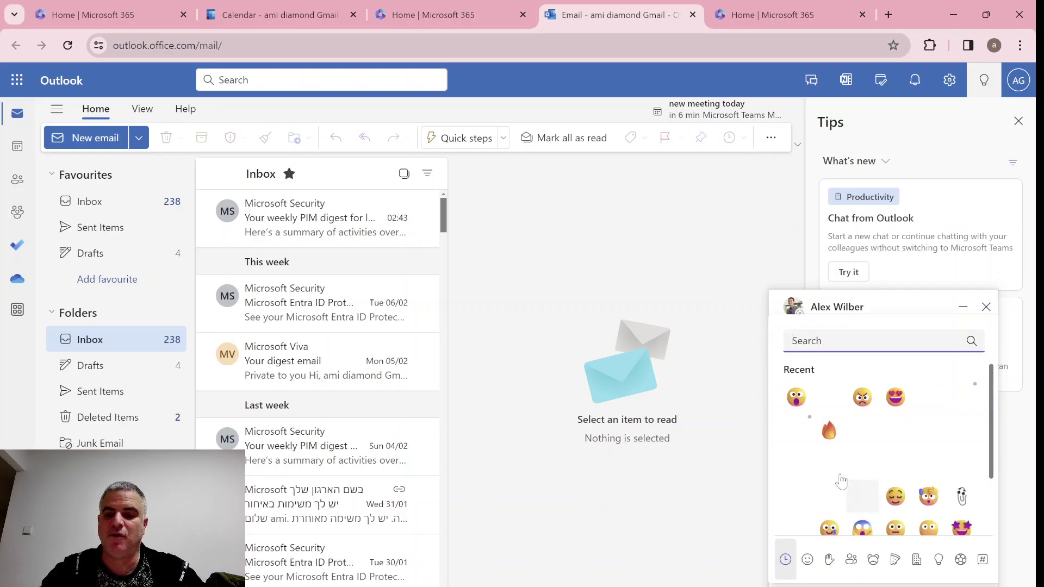
left_click(864, 407)
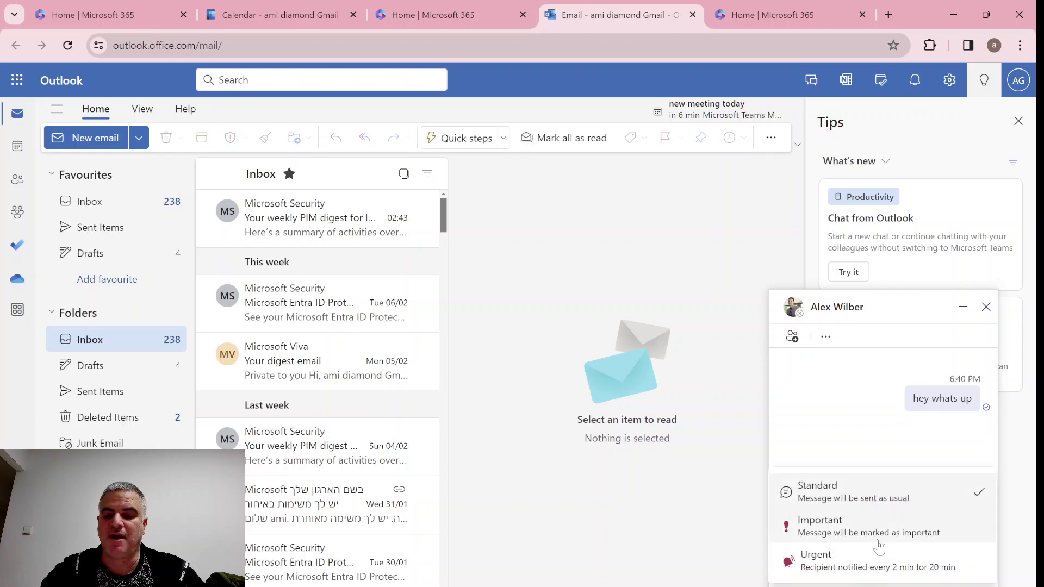
left_click(877, 530)
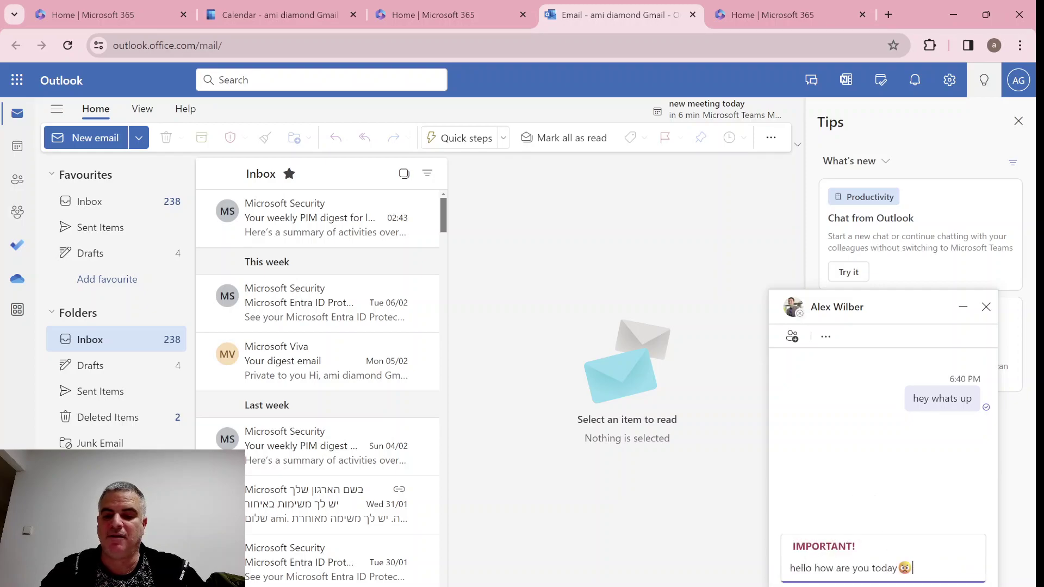
key("ctrl+shift+x")
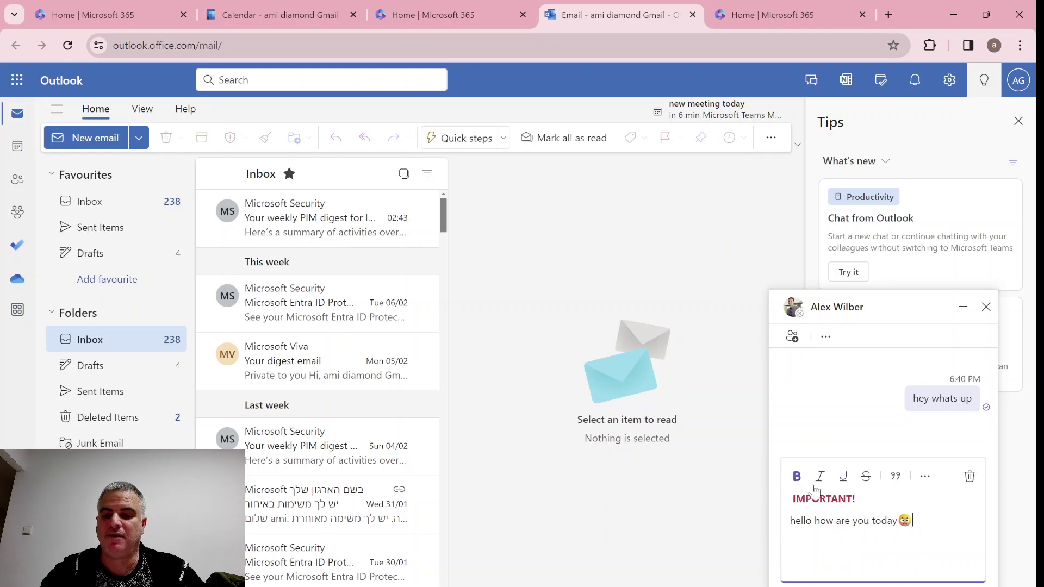
key("ctrl+shift+Left")
key("ctrl+shift+Left")
key("ctrl+shift+Left")
key("ctrl+shift+Left")
left_click(797, 478)
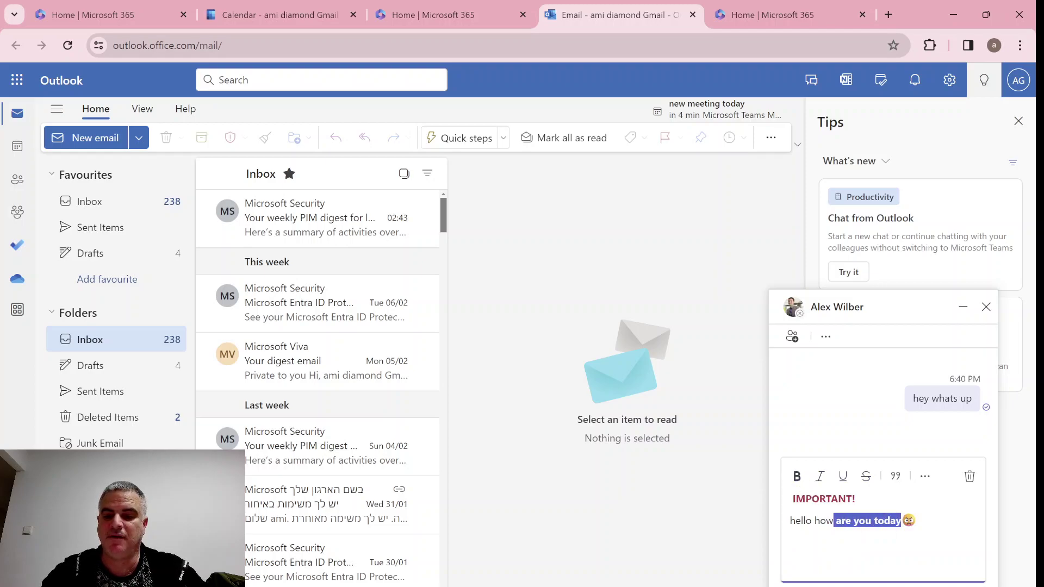
key("Return")
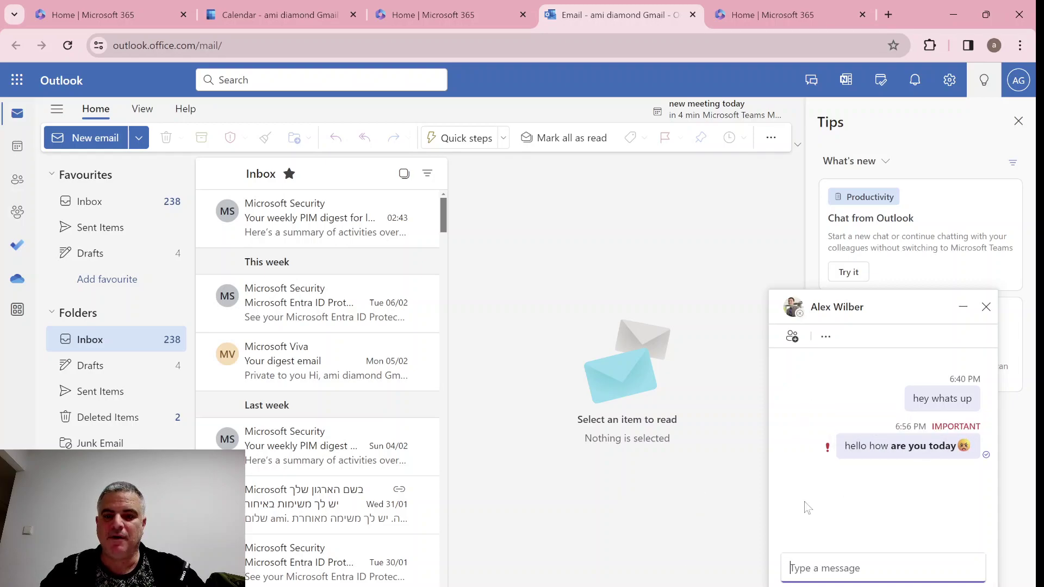
- Close the chat window and open the conversation in full Microsoft Teams from the Chat flyout
left_click(987, 308)
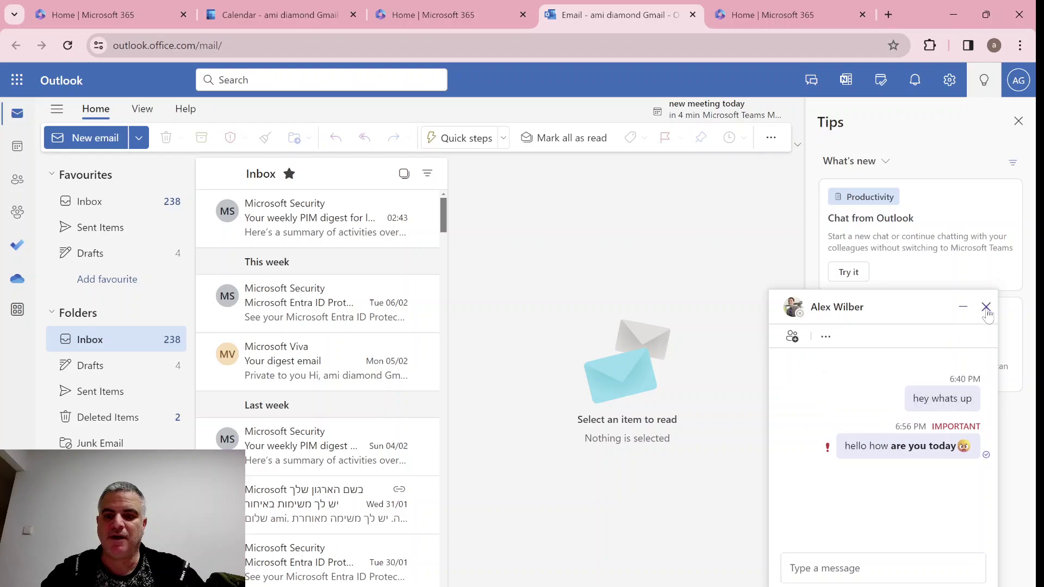
left_click(846, 272)
left_click(822, 404)
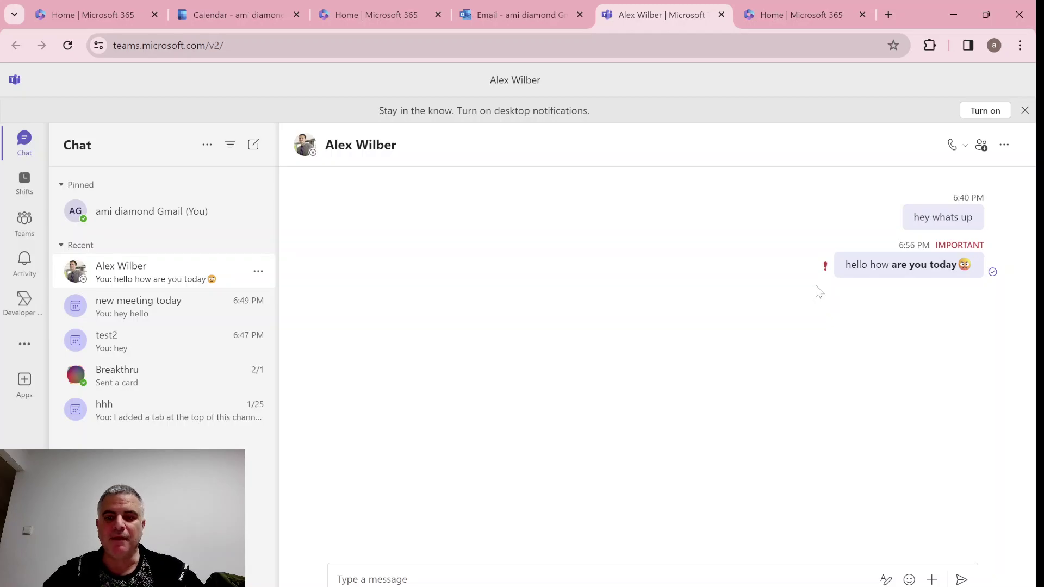
- Back in Outlook, open the 'new meeting today' chat and view its participants
left_click(532, 15)
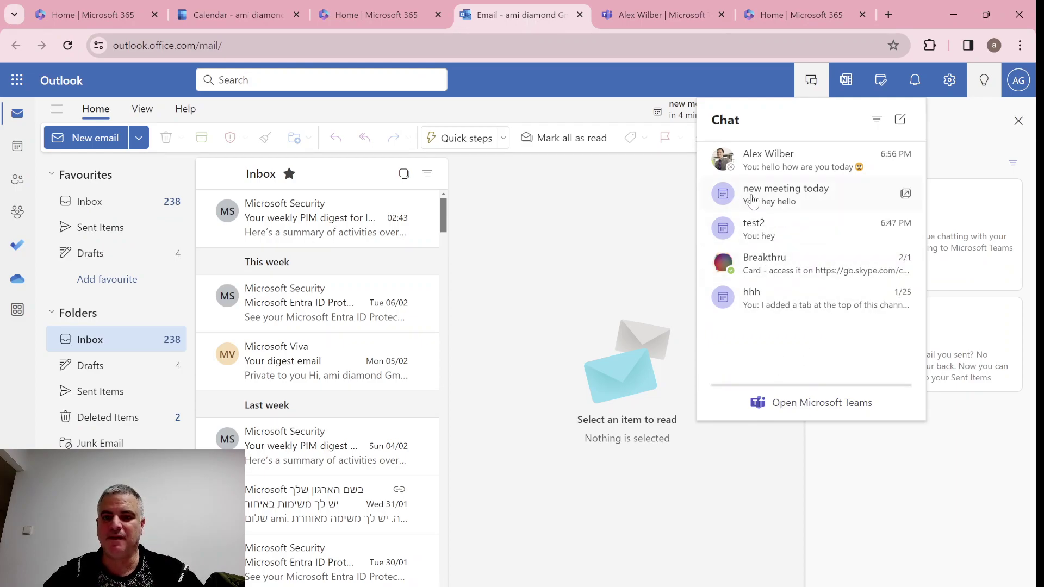
left_click(773, 199)
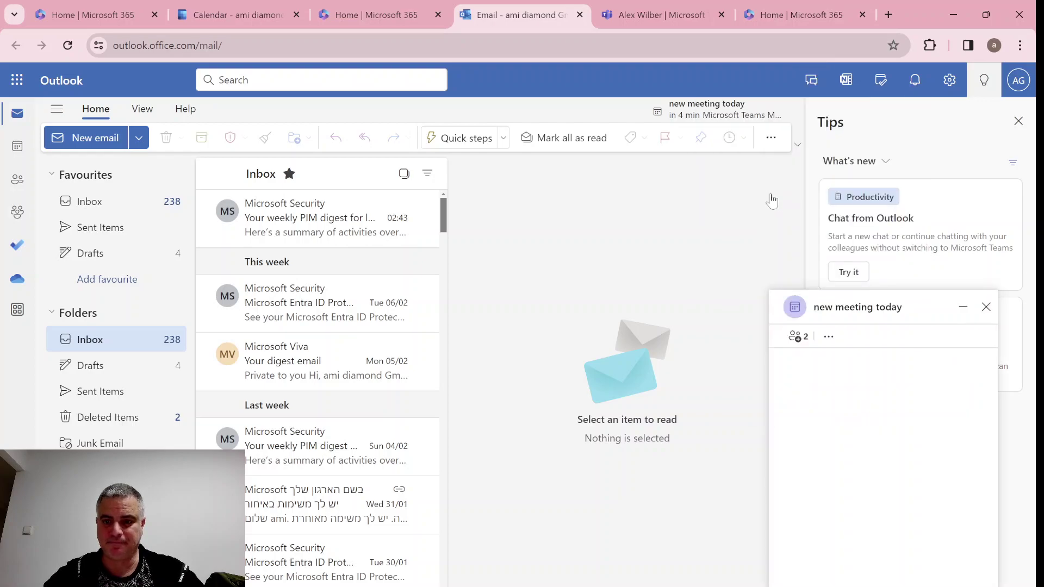
left_click(799, 337)
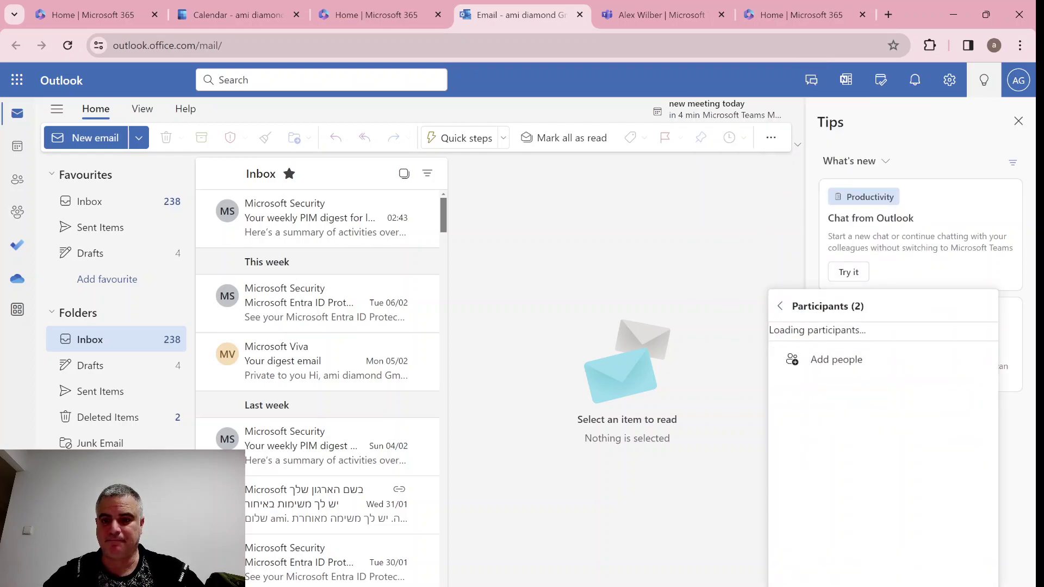
left_click(781, 307)
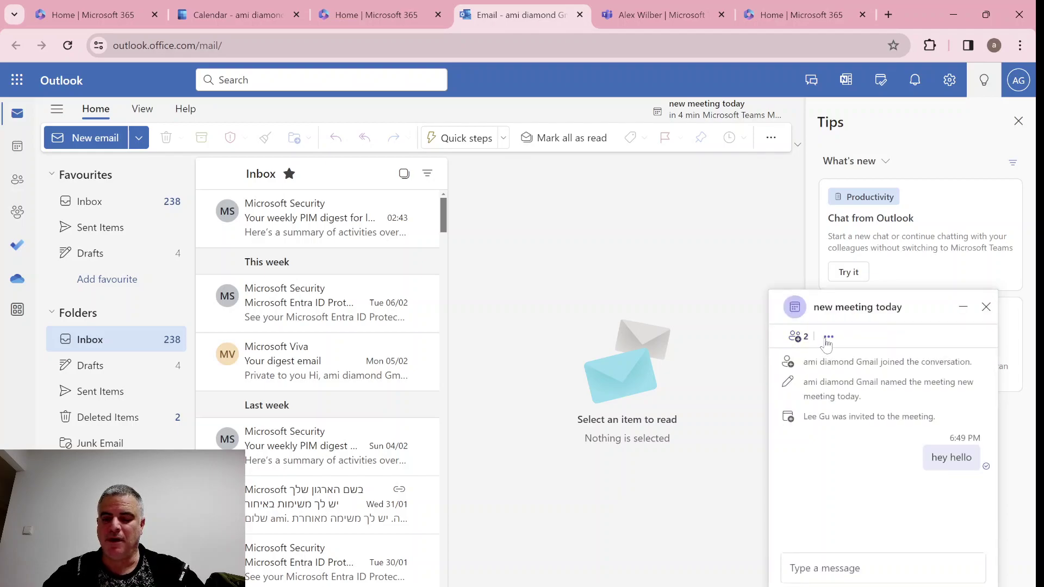
- Try adding people to the meeting chat, cancel, and return to its message box
left_click(828, 337)
left_click(795, 337)
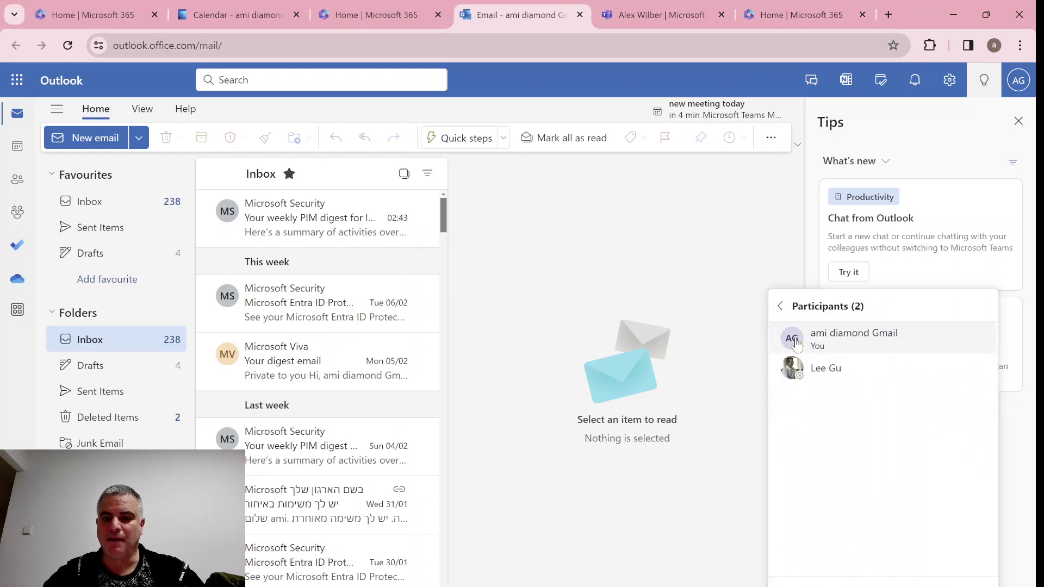
left_click(800, 583)
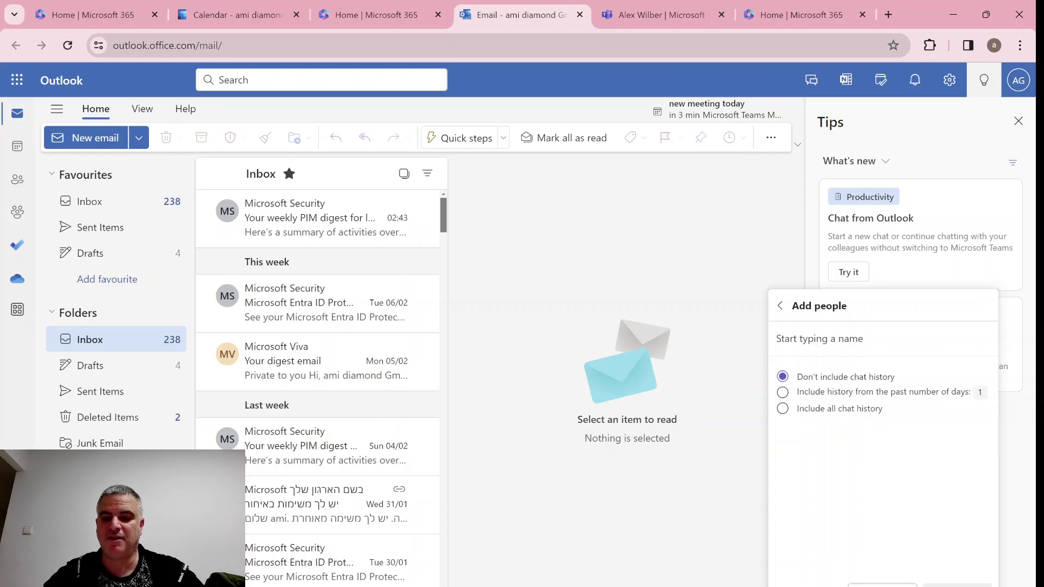
left_click(882, 585)
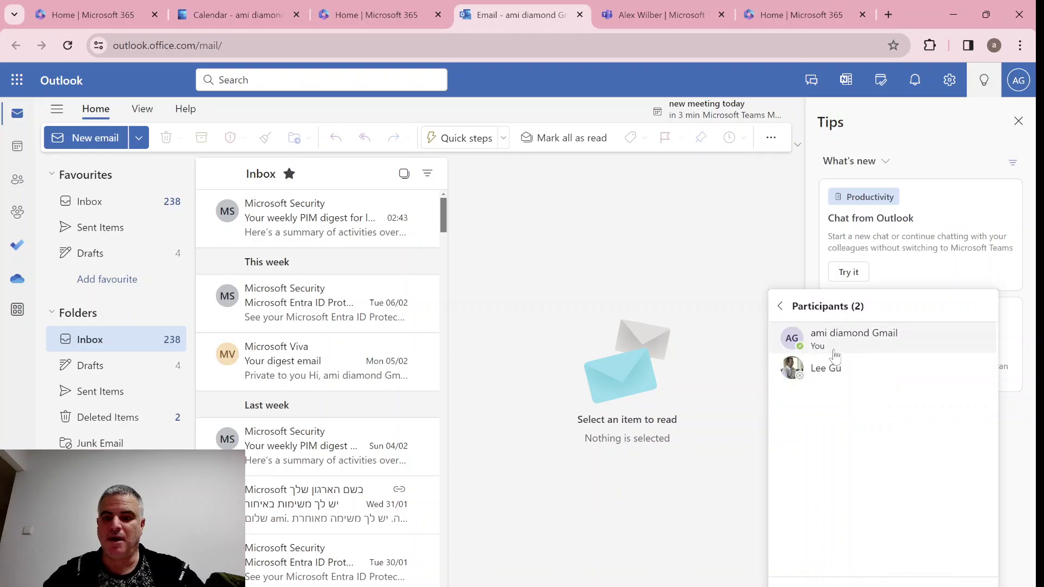
left_click(780, 307)
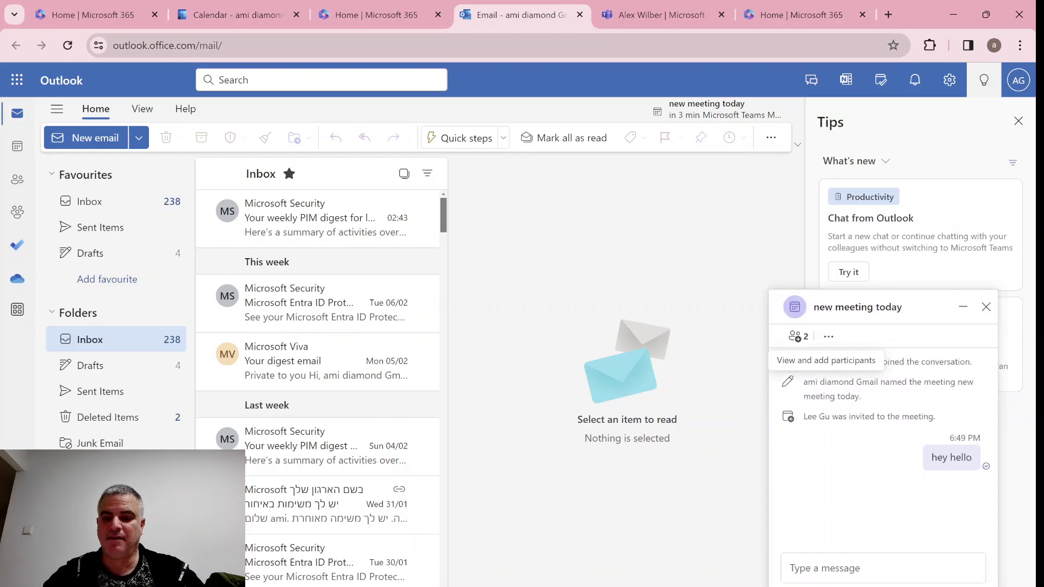
left_click(832, 569)
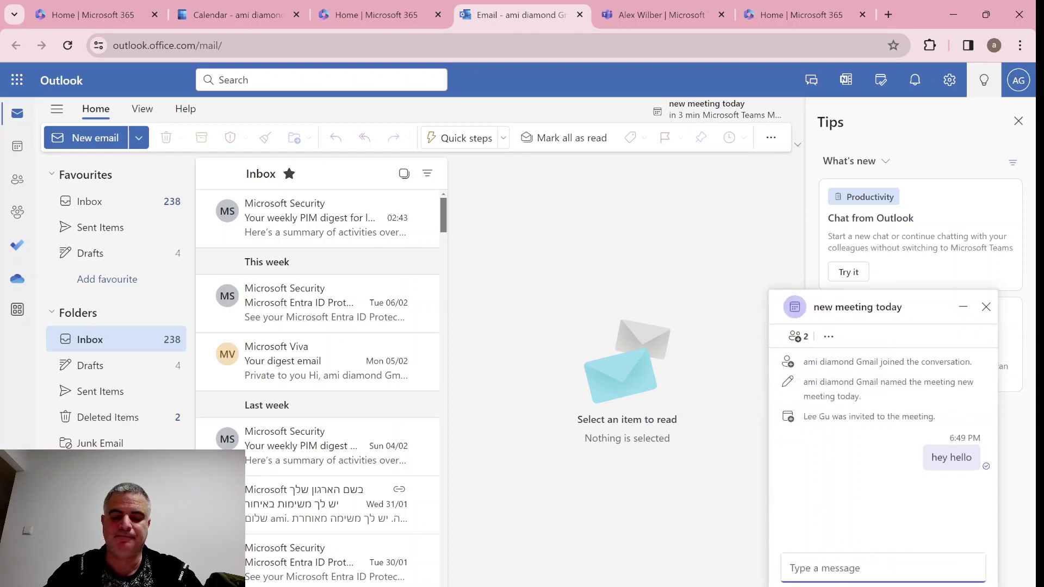
- Send 'whats new' in the meeting chat, close it, and bring back the recent chats list
type("whats new")
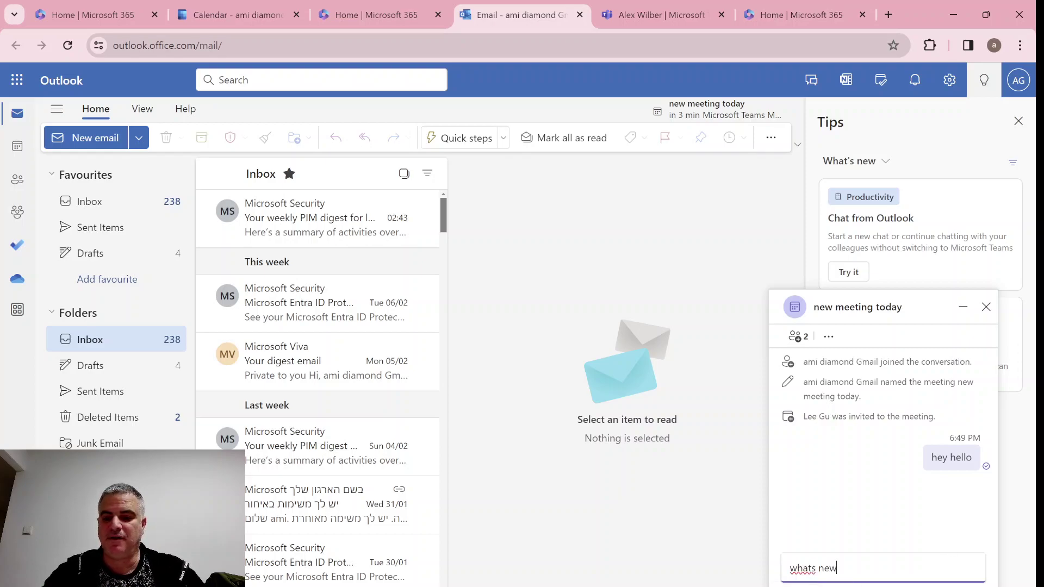
key("Return")
key("Return")
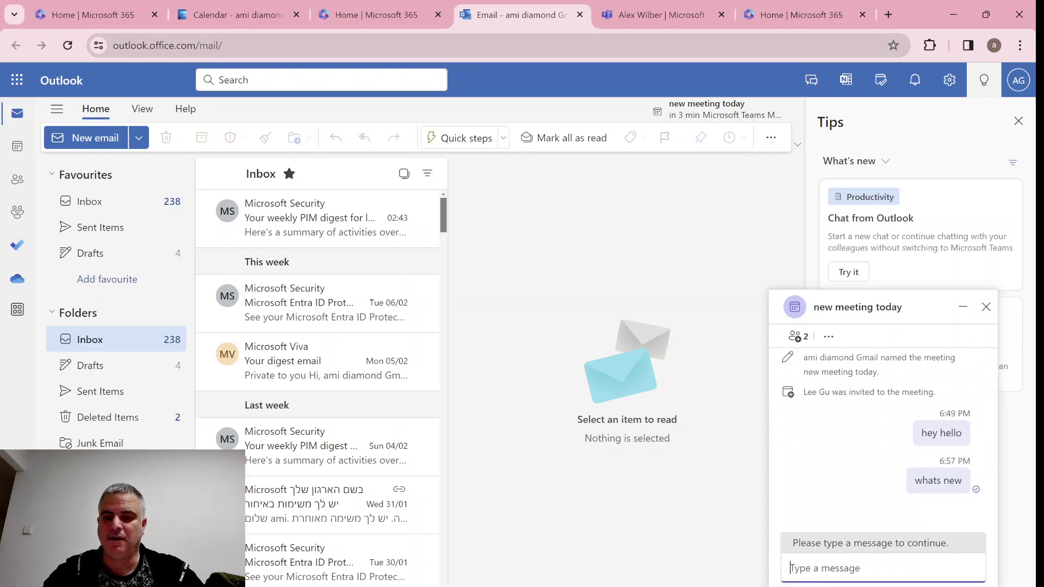
left_click(987, 308)
left_click(848, 272)
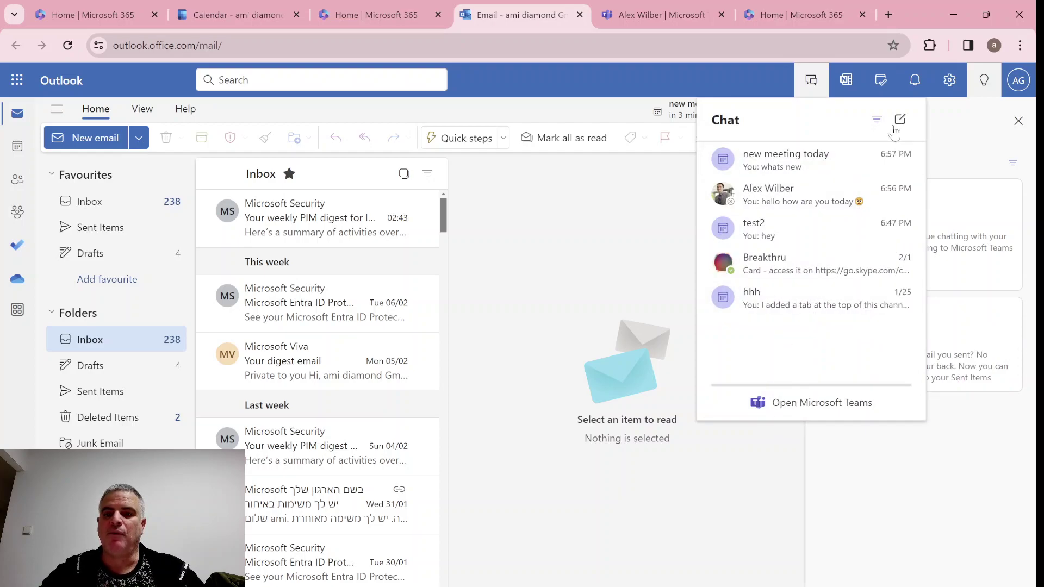
left_click(877, 121)
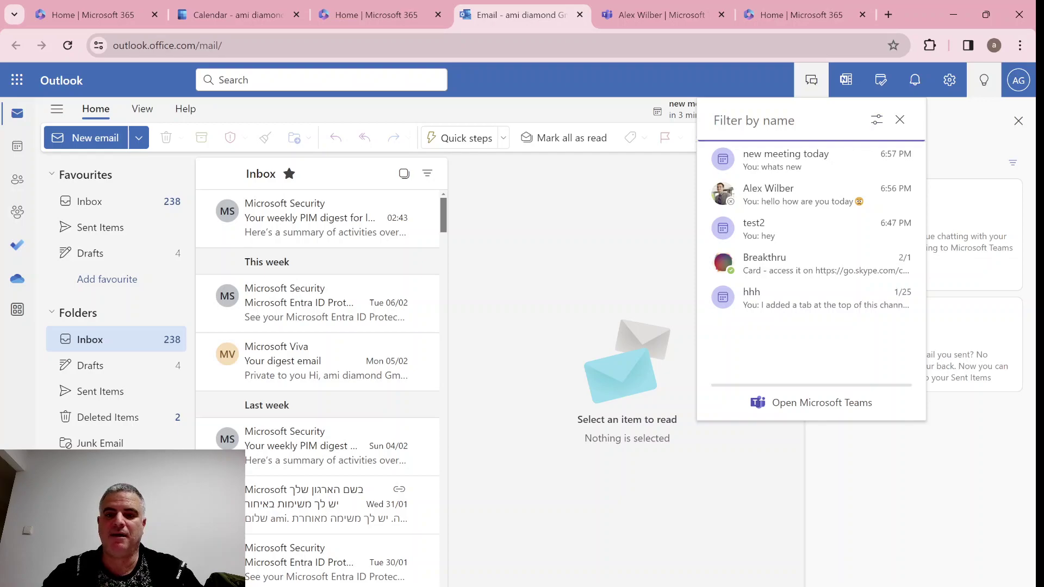
type("alex")
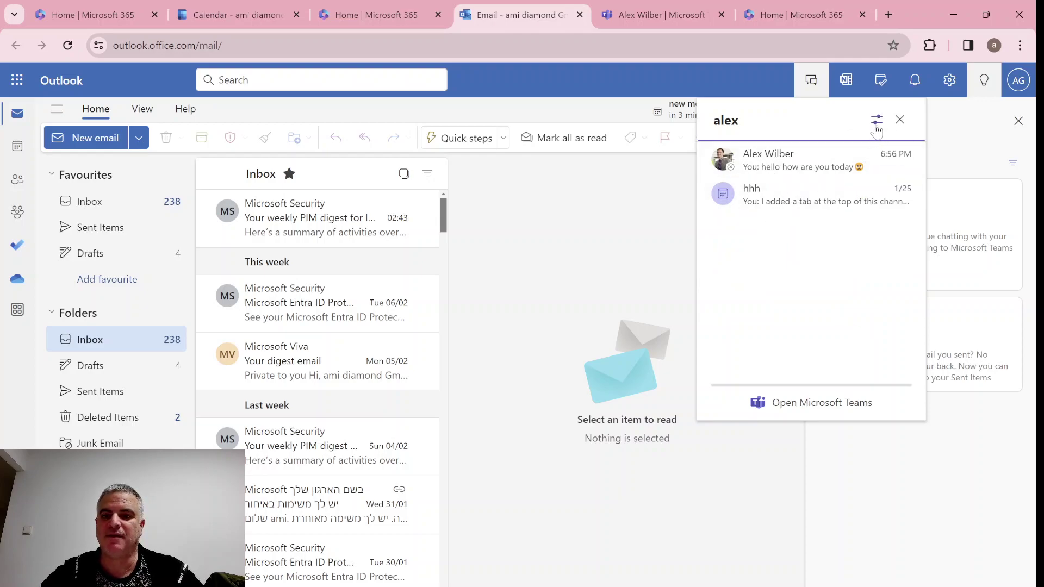
left_click(900, 120)
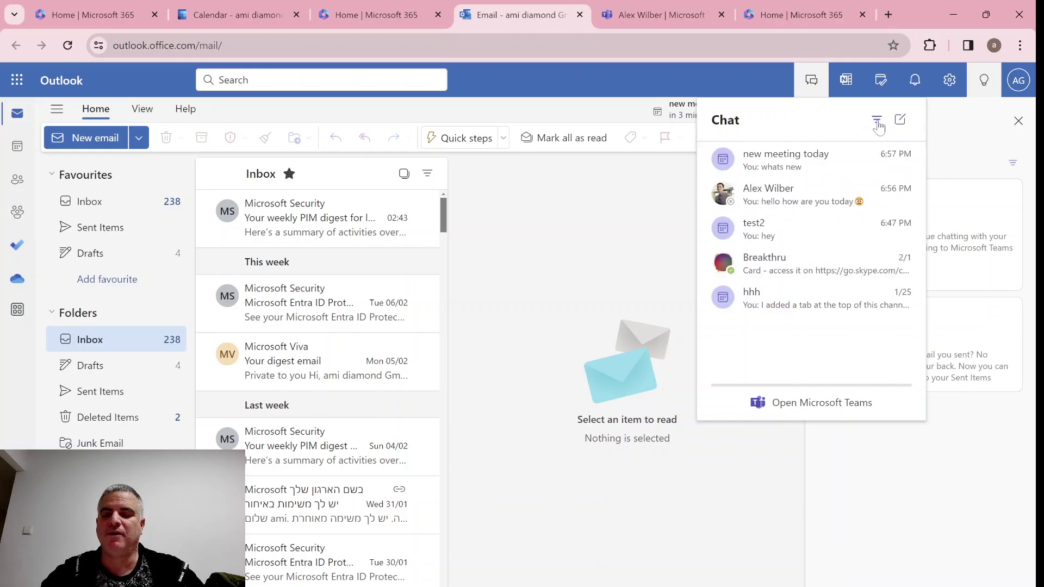
left_click(877, 119)
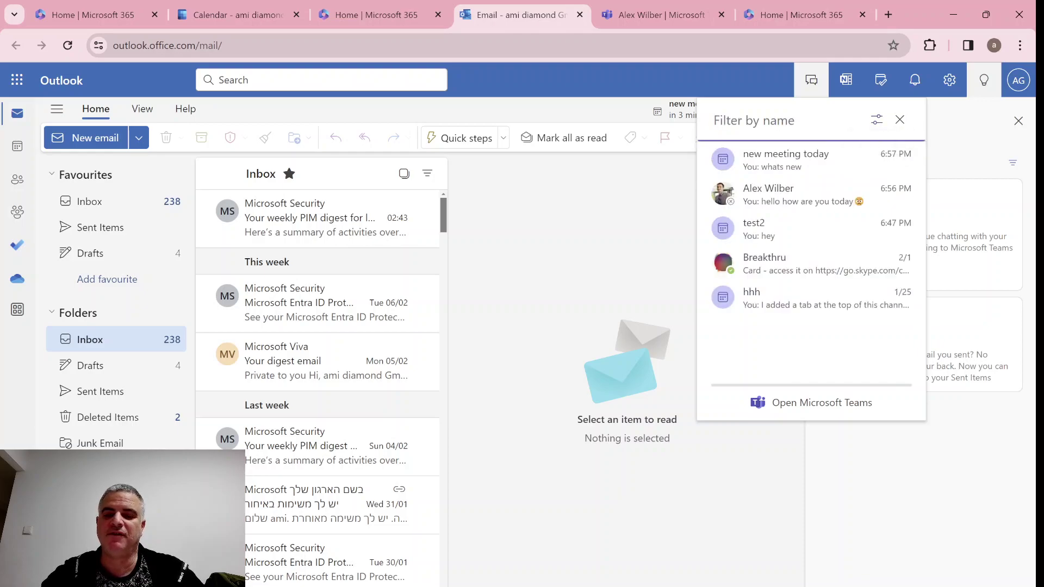
left_click(881, 124)
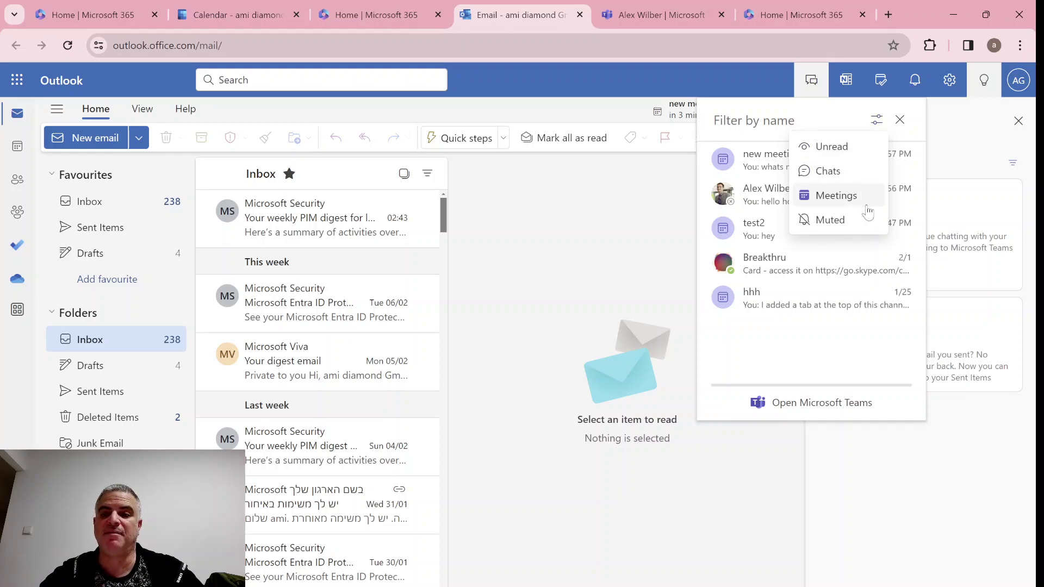
left_click(859, 155)
left_click(876, 121)
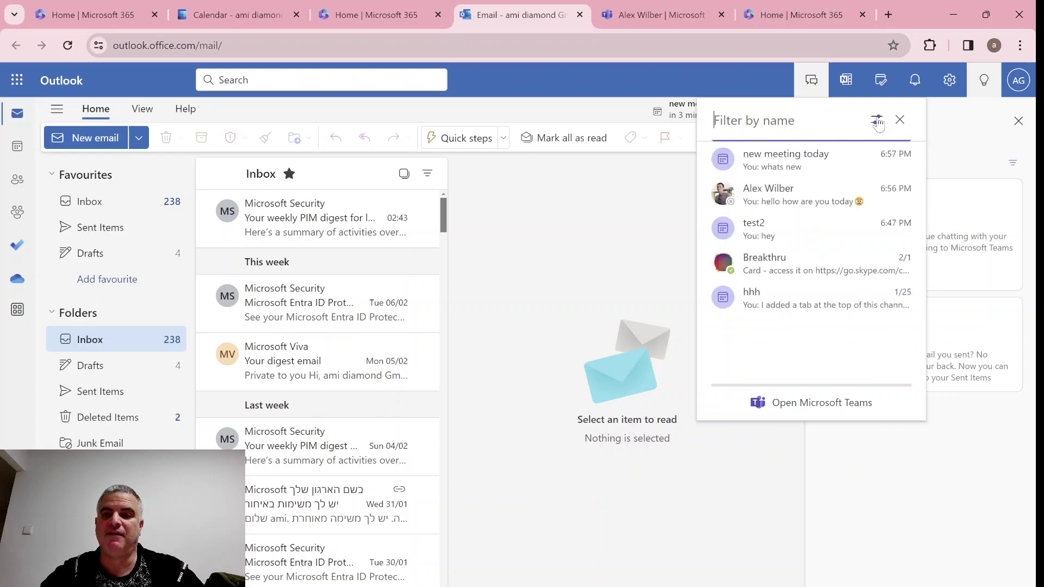
left_click(877, 121)
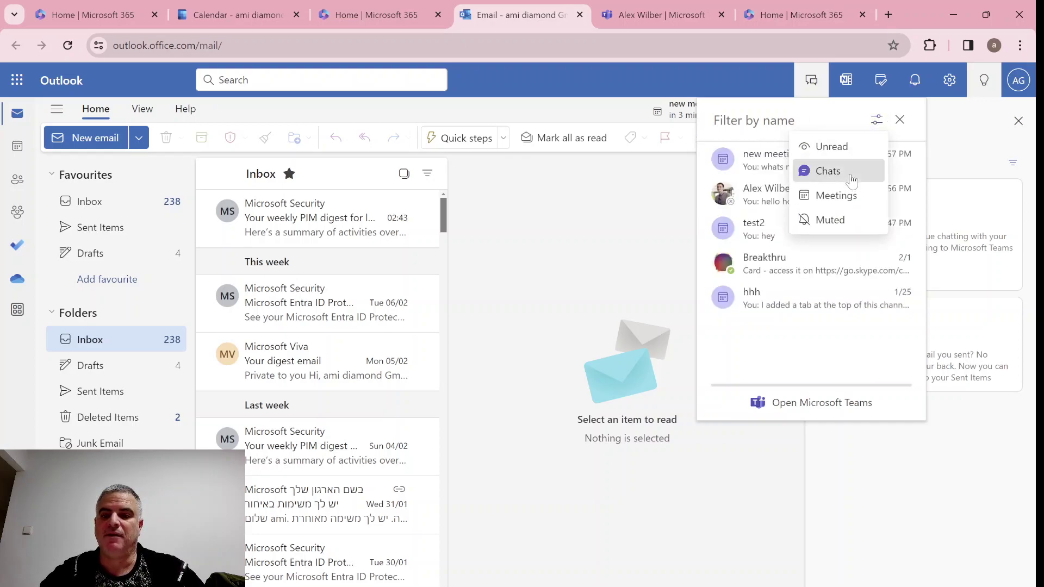
left_click(852, 171)
left_click(876, 120)
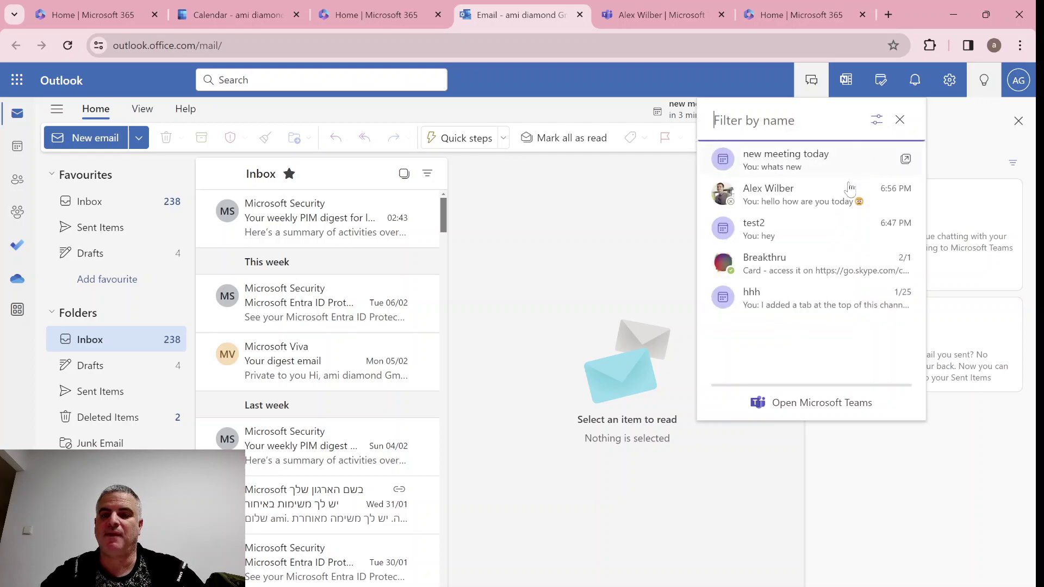
left_click(877, 120)
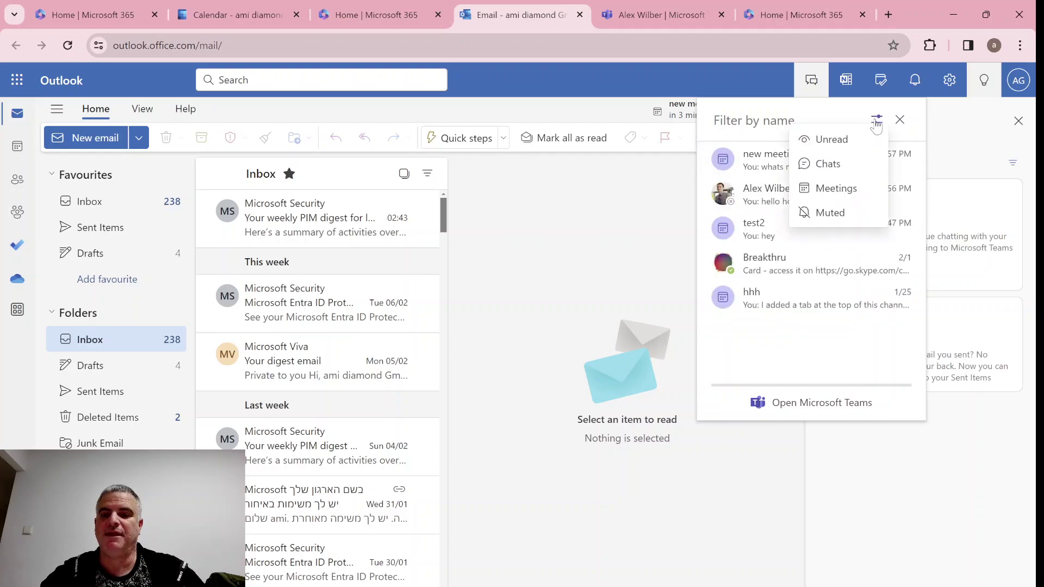
left_click(858, 197)
left_click(877, 121)
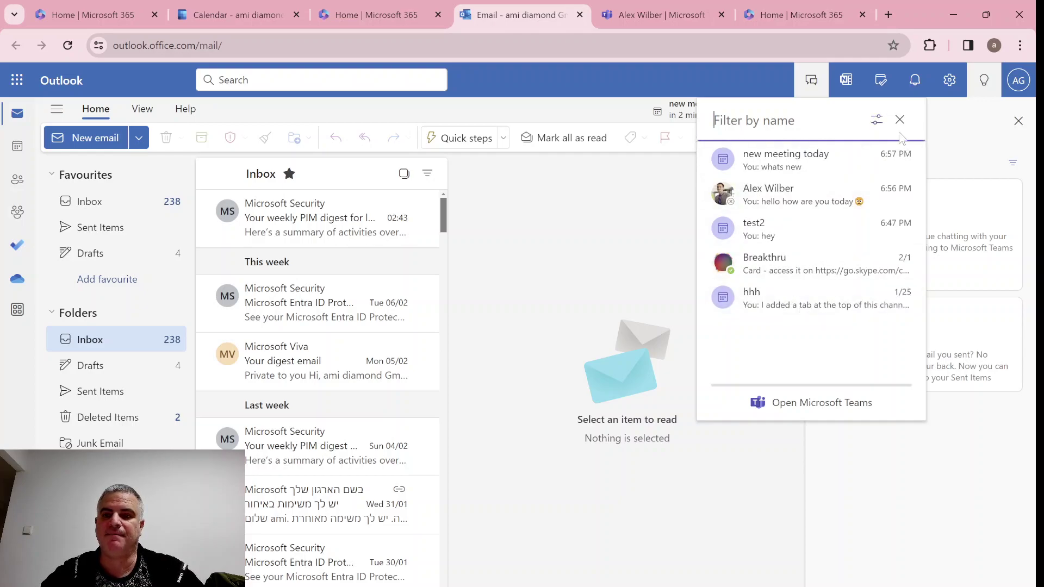
- Close the name filter, start a new chat, and enter then clear a partial recipient name
left_click(900, 120)
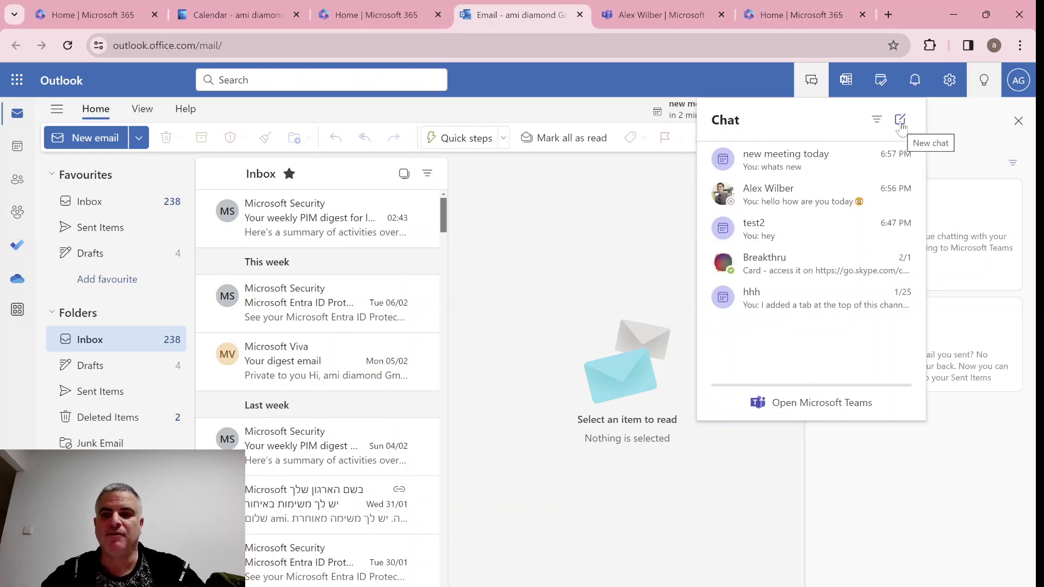
left_click(901, 122)
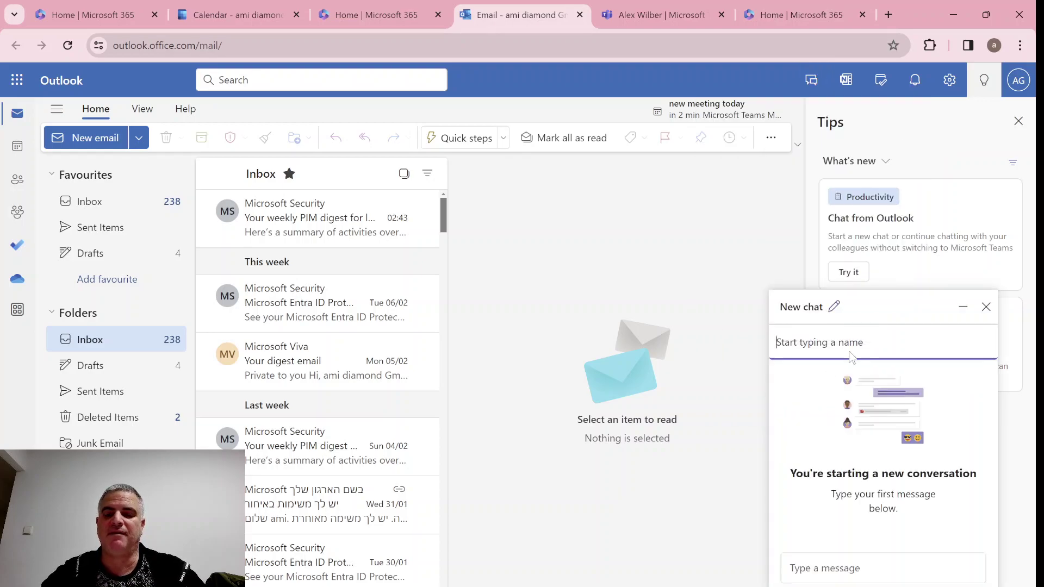
type("alex")
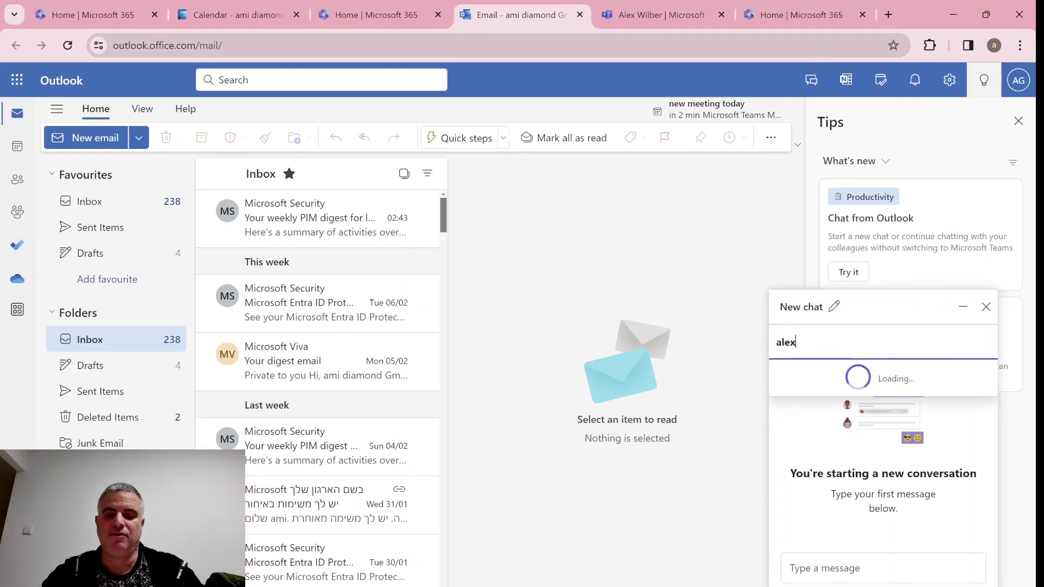
key("BackSpace")
key("BackSpace")
key("BackSpace")
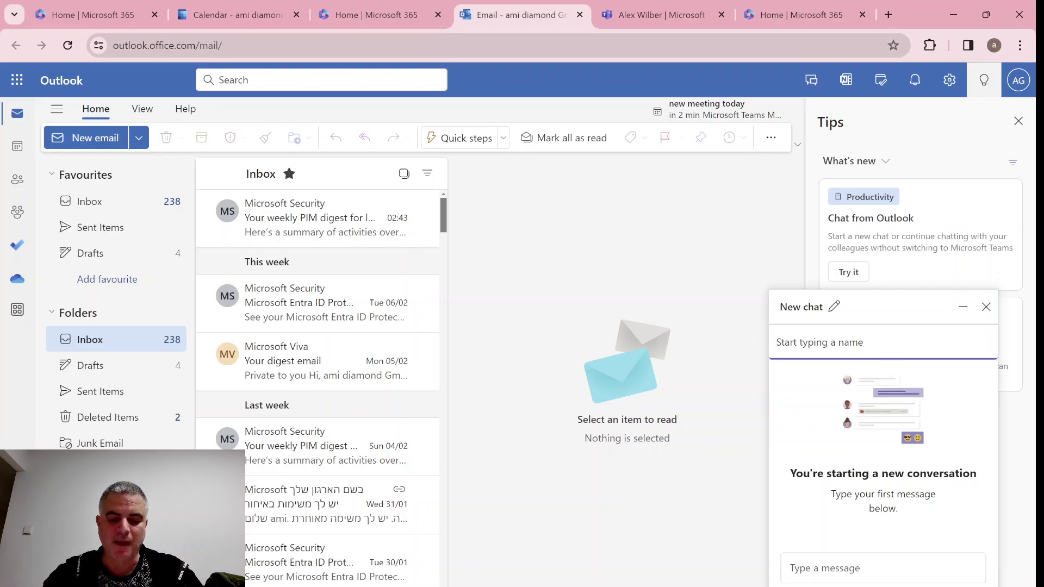
- Address the new chat to the suggested colleague and start drafting a hello message
type("me")
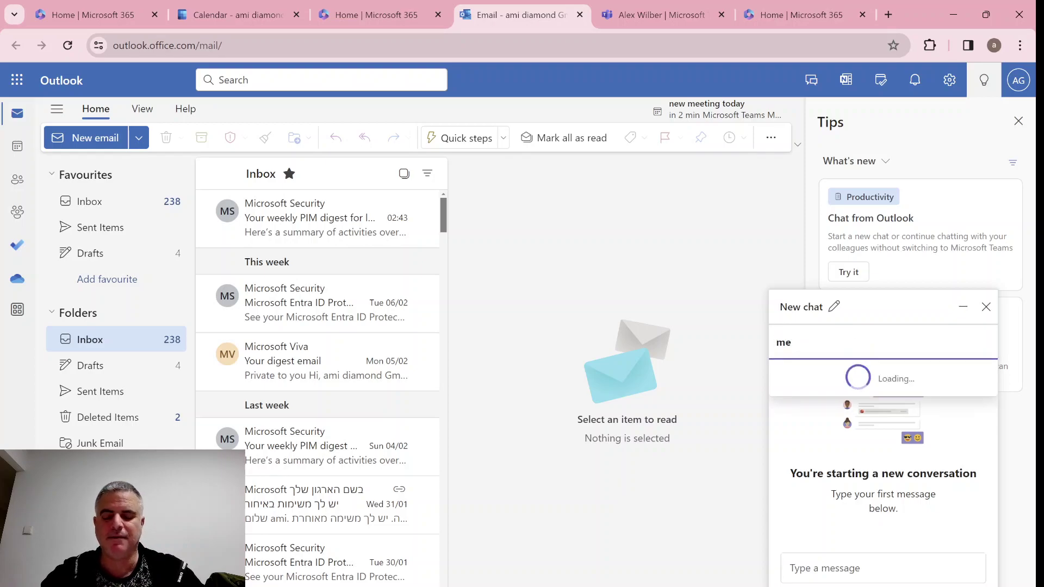
left_click(840, 383)
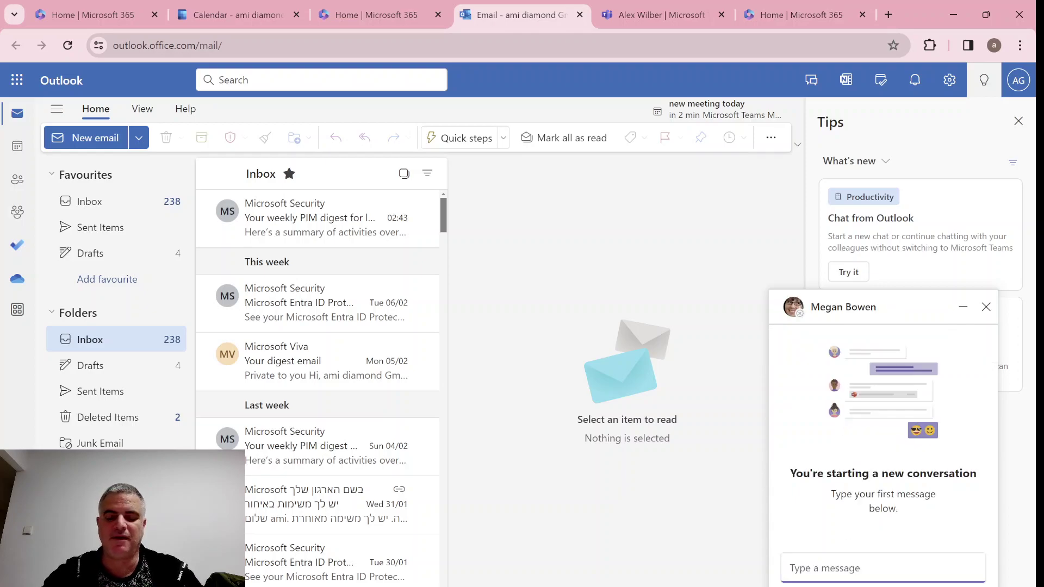
type("hello dear  how are you today")
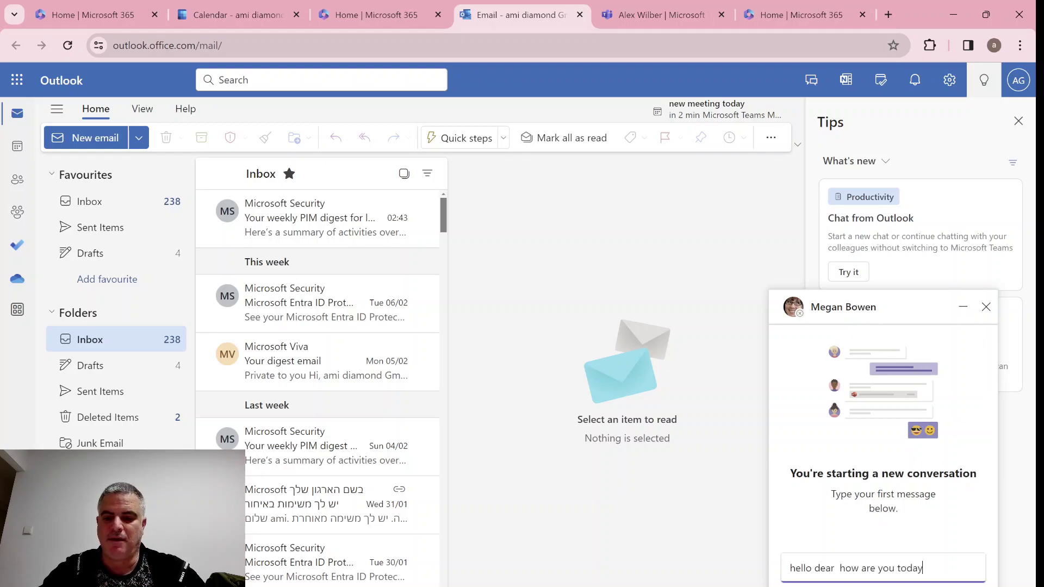
- Replace the draft with a sunglasses emoji, give 'hello' a font colour, and send it
key("ctrl+a")
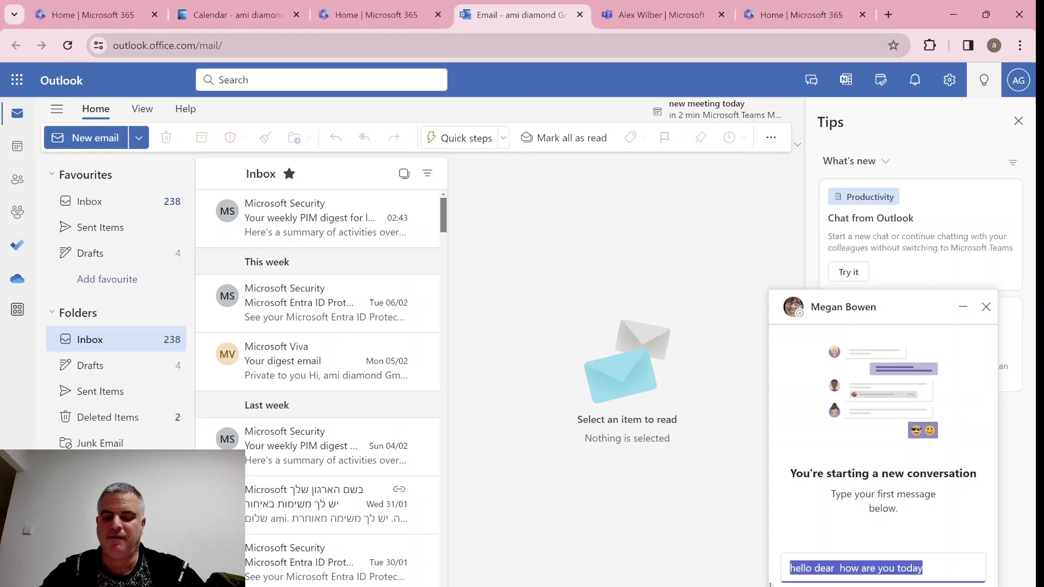
left_click(805, 585)
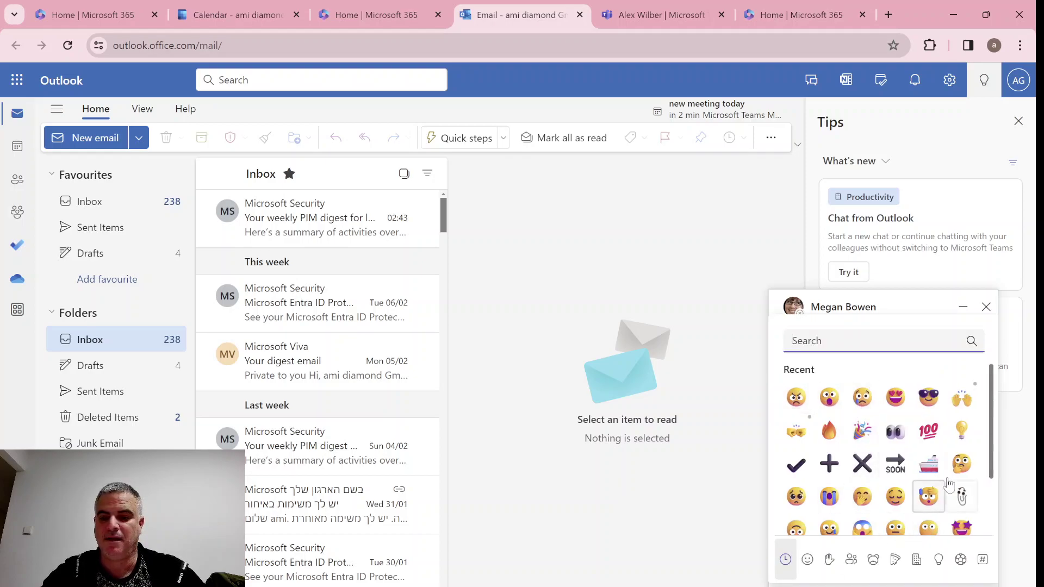
left_click(929, 398)
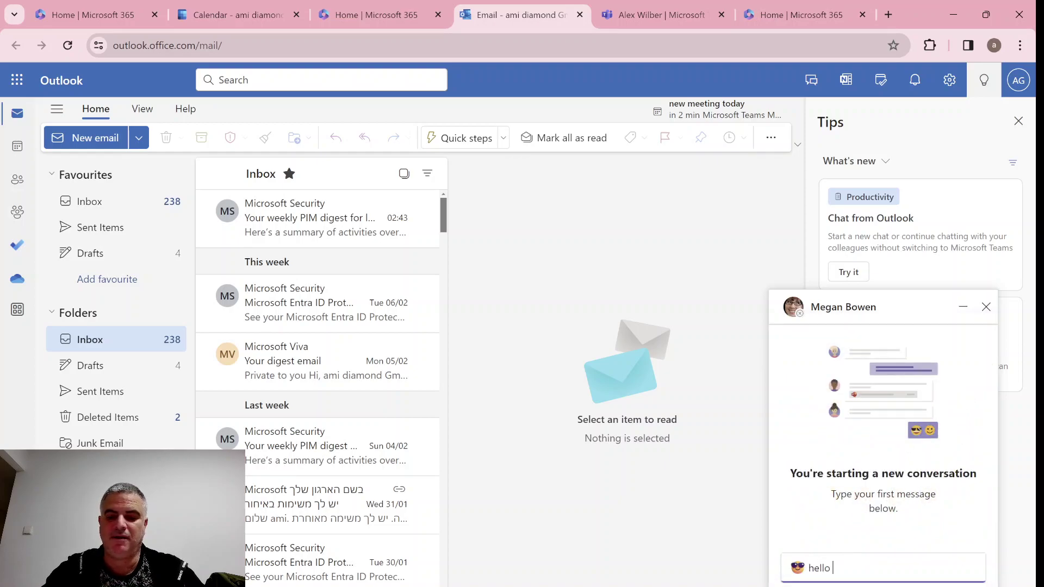
left_click(790, 586)
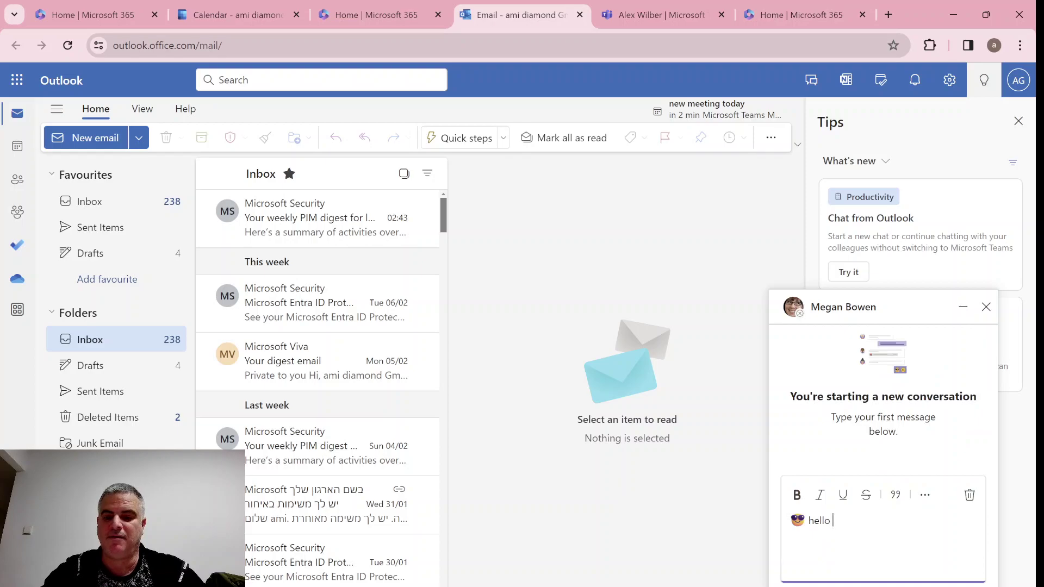
left_click_drag(834, 520, 808, 520)
left_click(926, 496)
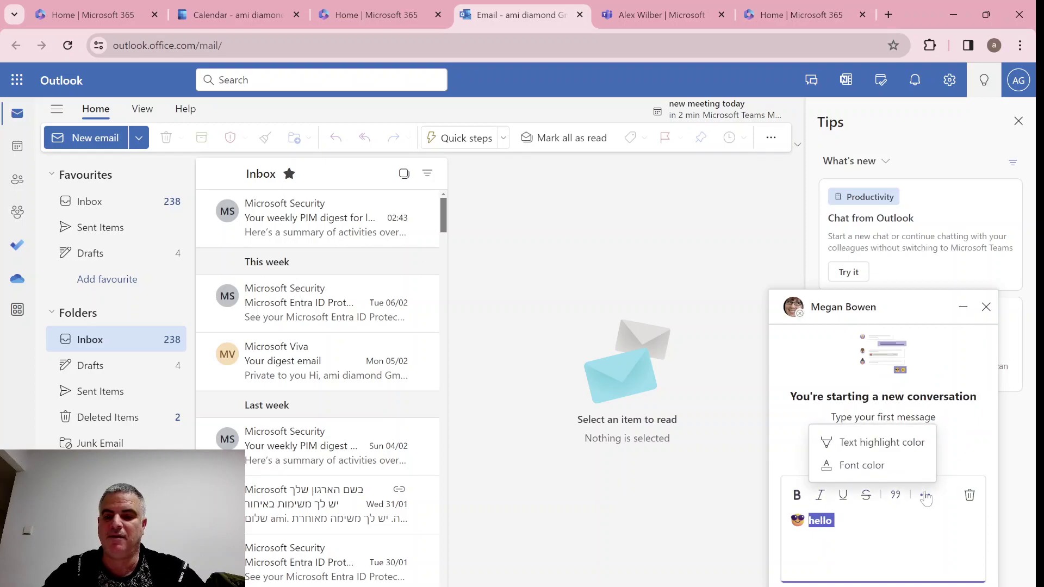
left_click(886, 467)
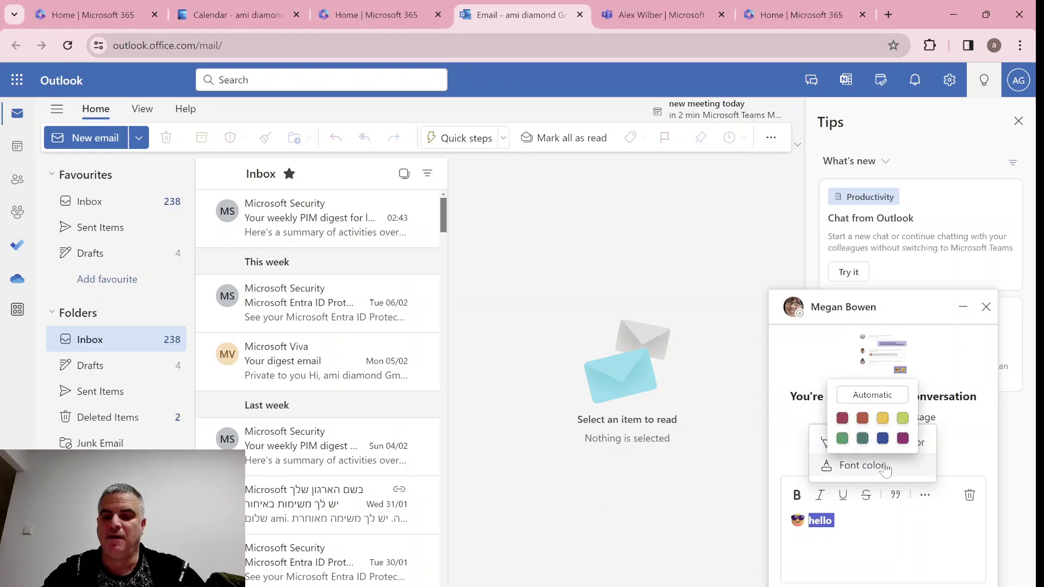
left_click(863, 418)
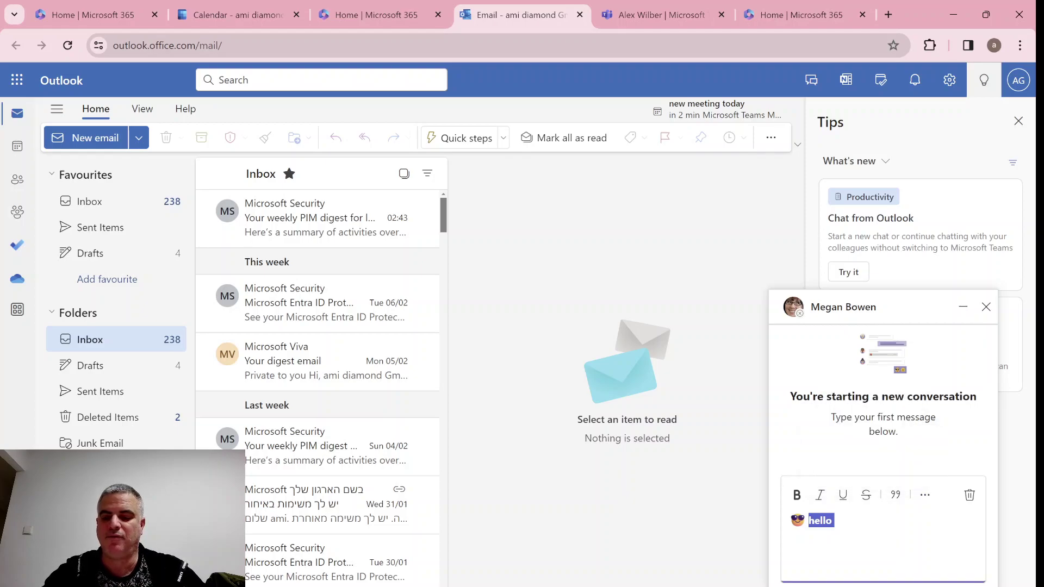
key("Return")
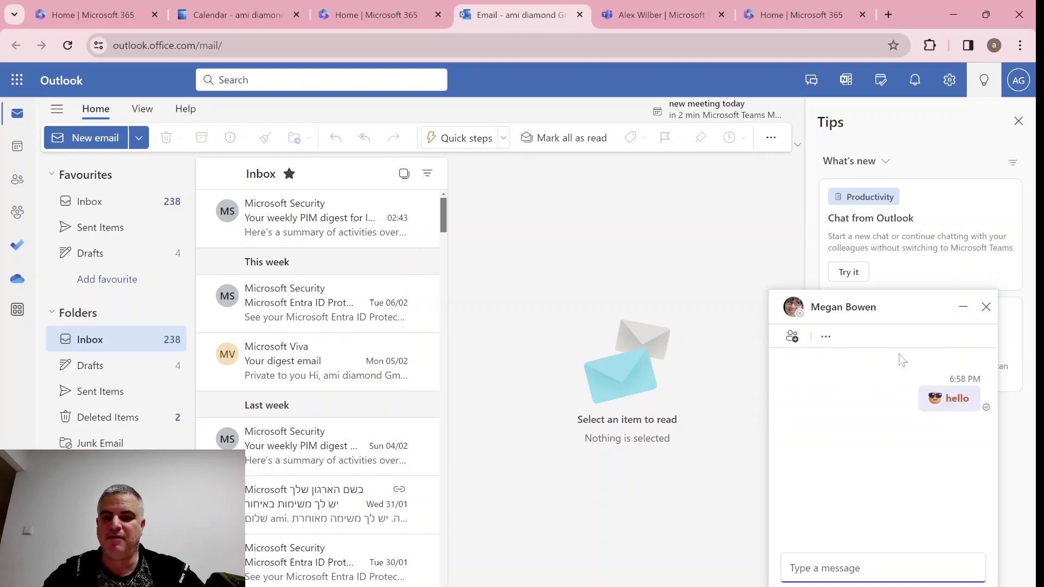
- Close the colleague's chat window and show the recent chats list from the header Chat icon
left_click(986, 306)
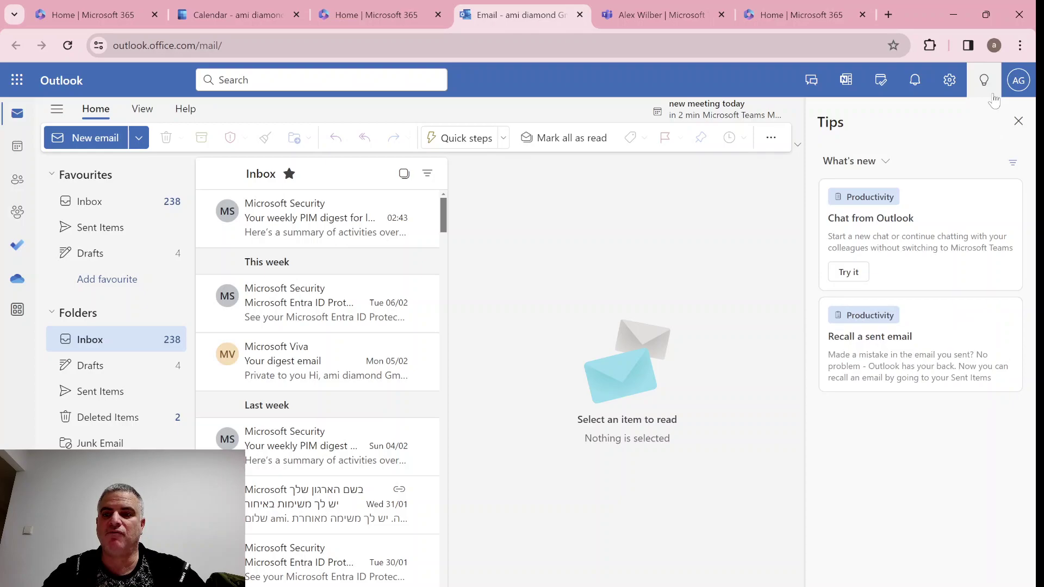
left_click(813, 90)
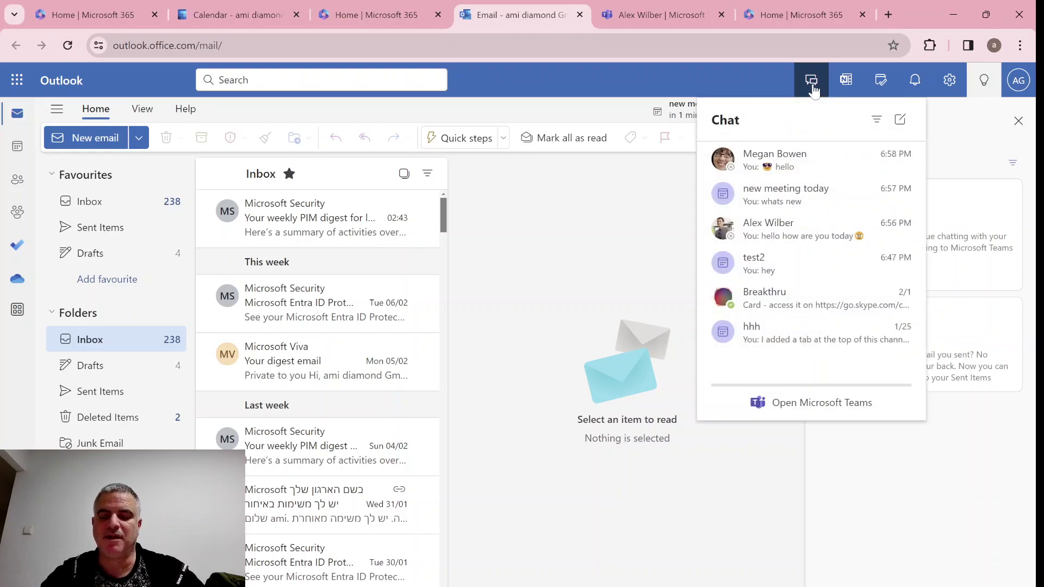
- Reopen the first colleague's chat and open a second colleague's chat in another window
left_click(789, 163)
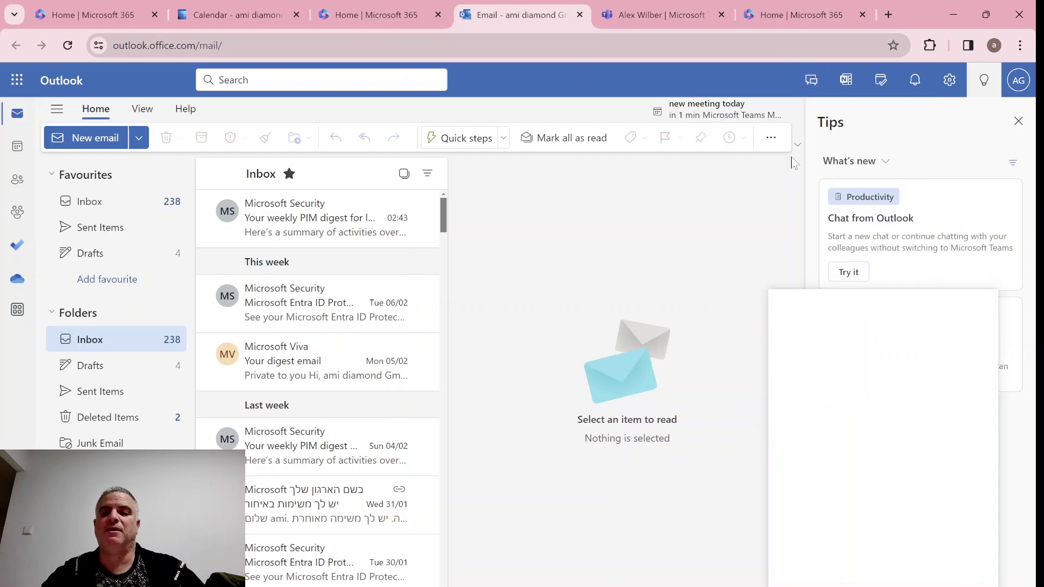
left_click(810, 83)
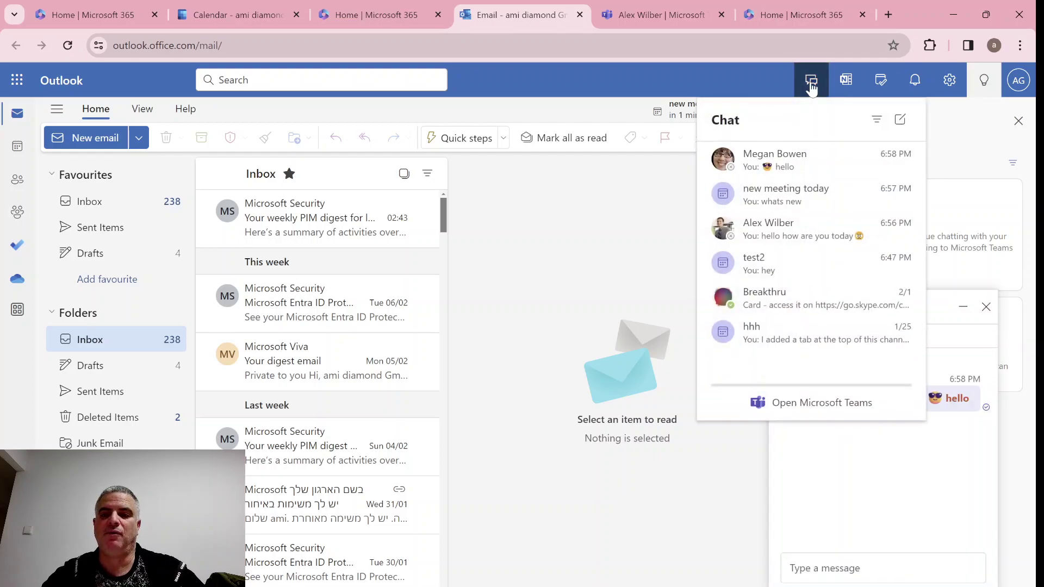
left_click(817, 244)
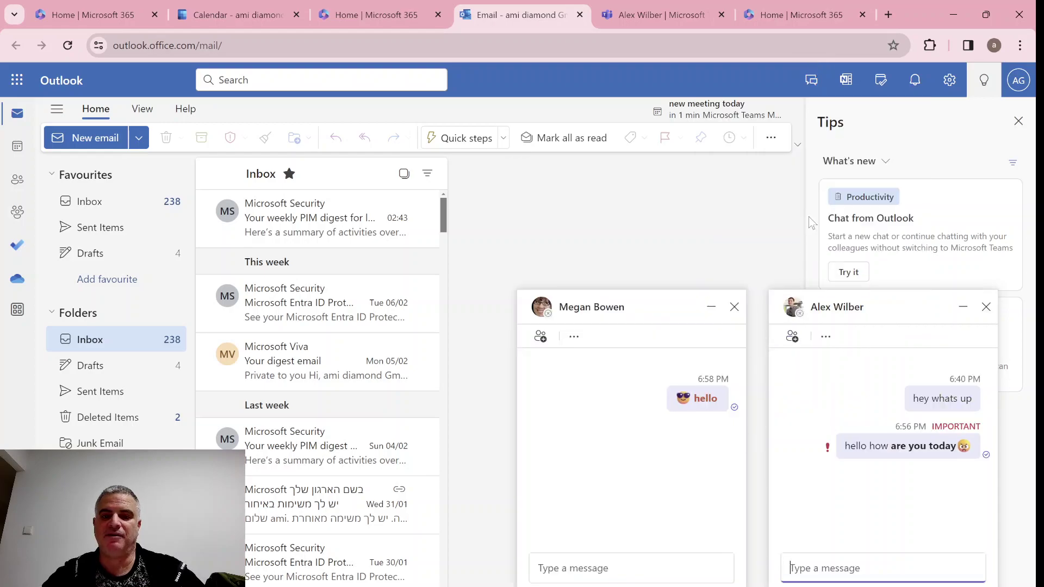
- Open the 'new meeting today' and 'hhh' chats alongside, then close both windows again
left_click(808, 82)
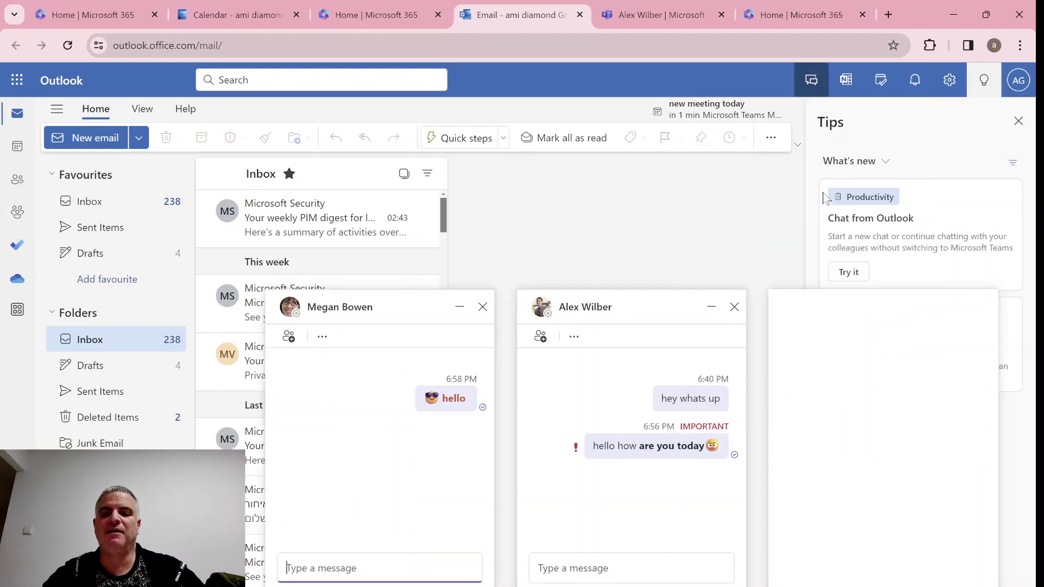
left_click(824, 199)
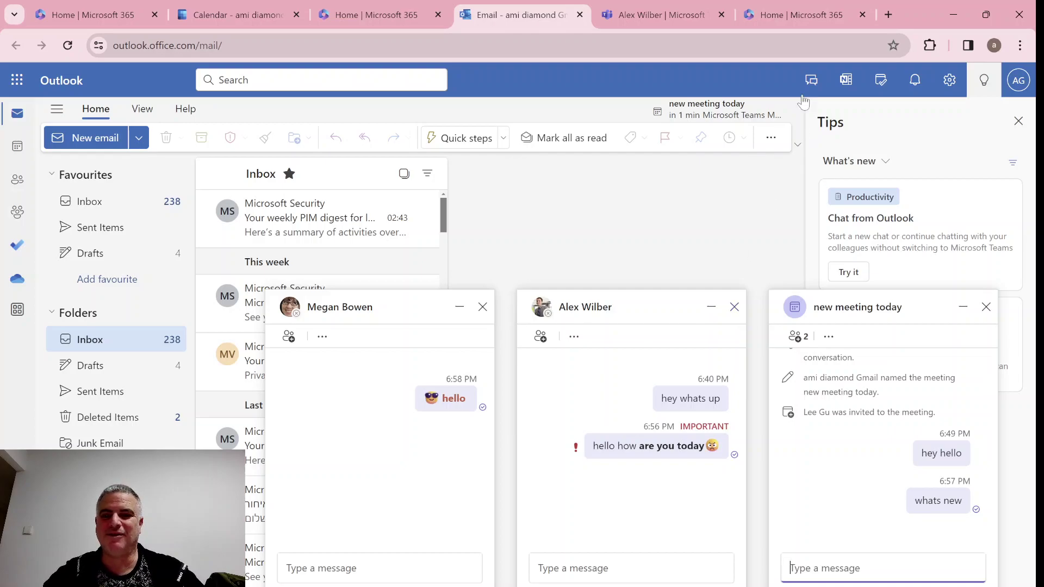
left_click(811, 80)
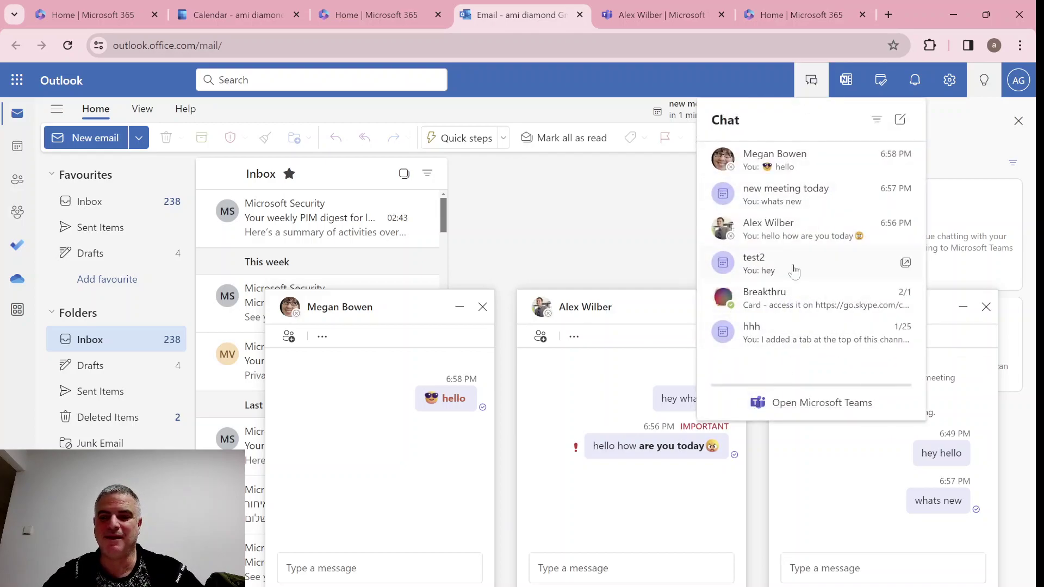
left_click(808, 337)
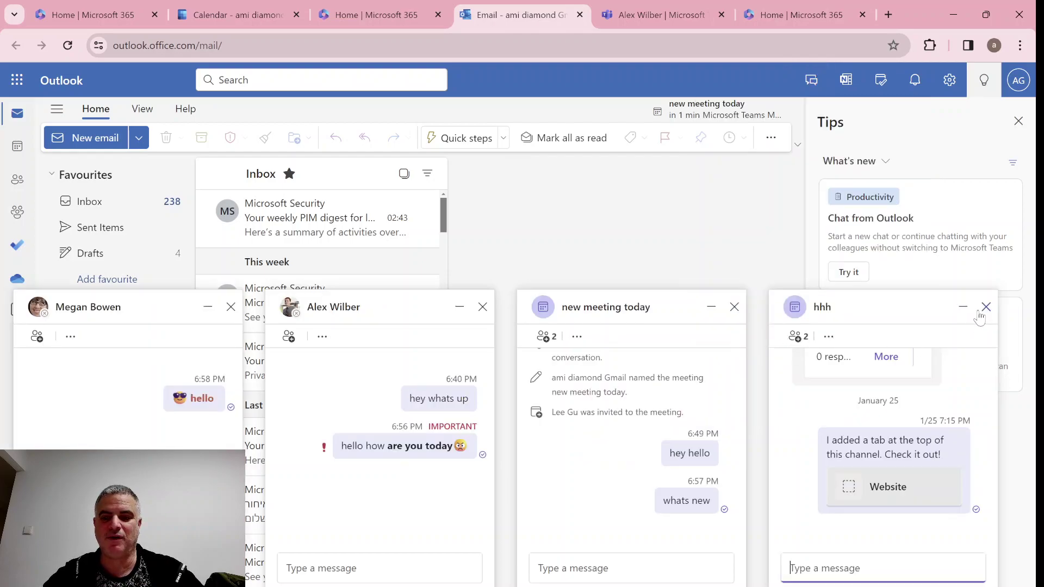
left_click(986, 307)
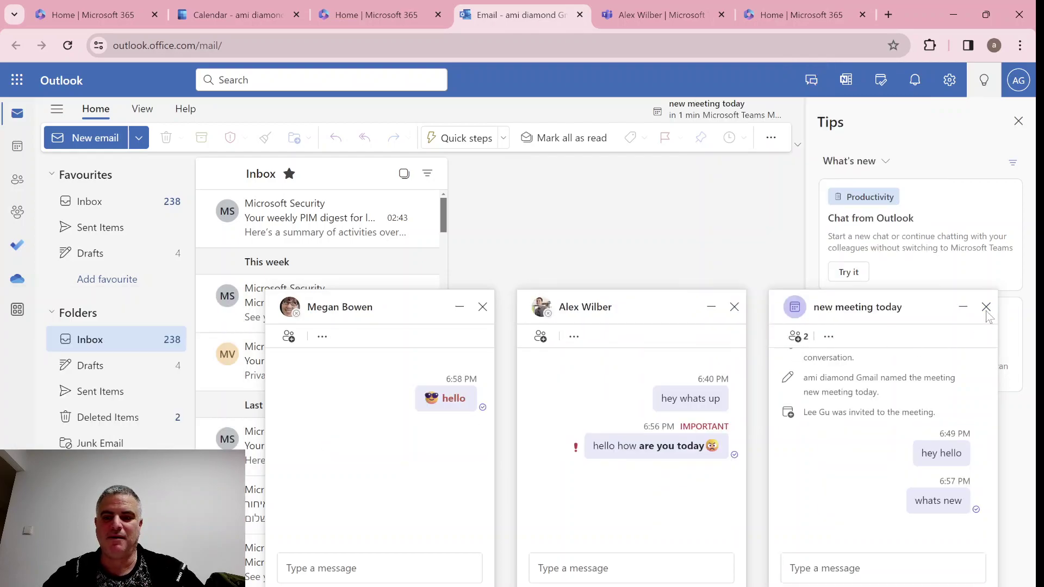
left_click(986, 307)
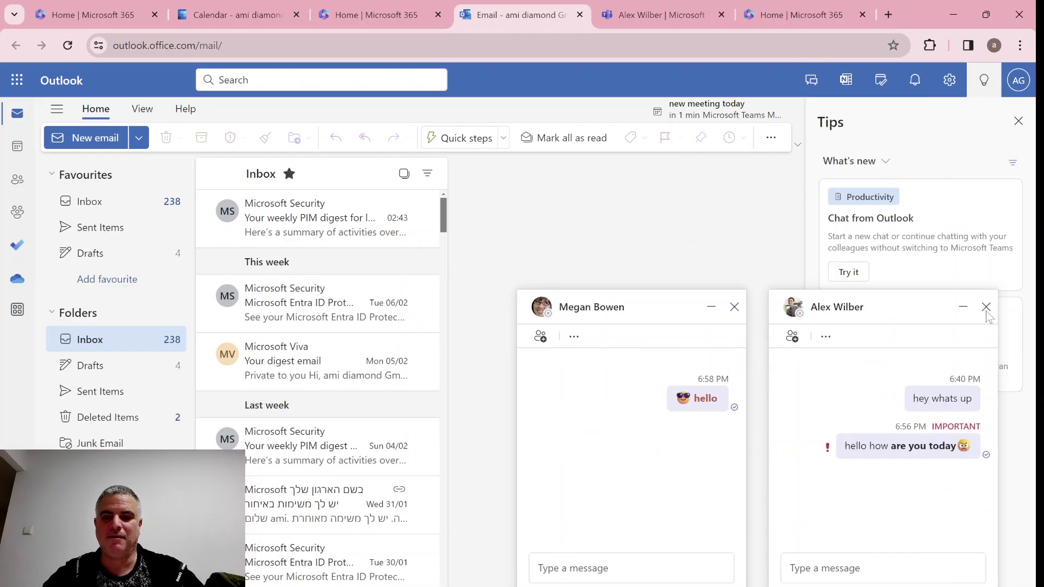
- Show the Important-message chat's extra options to reveal Go to Microsoft Teams
left_click(826, 337)
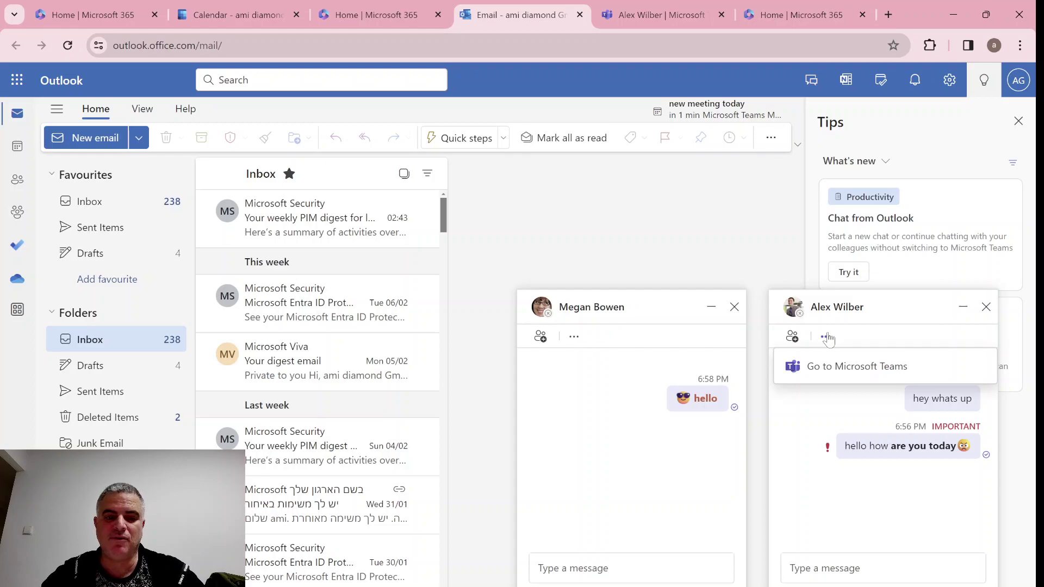